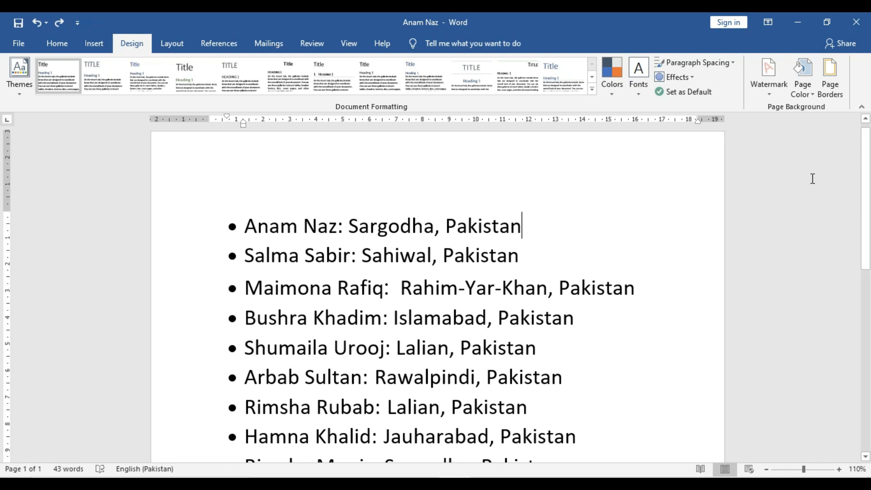
Open the page border settings, try several line styles and select the single solid line for a box border.
{"action": "left_click", "coordinate": [830, 81]}
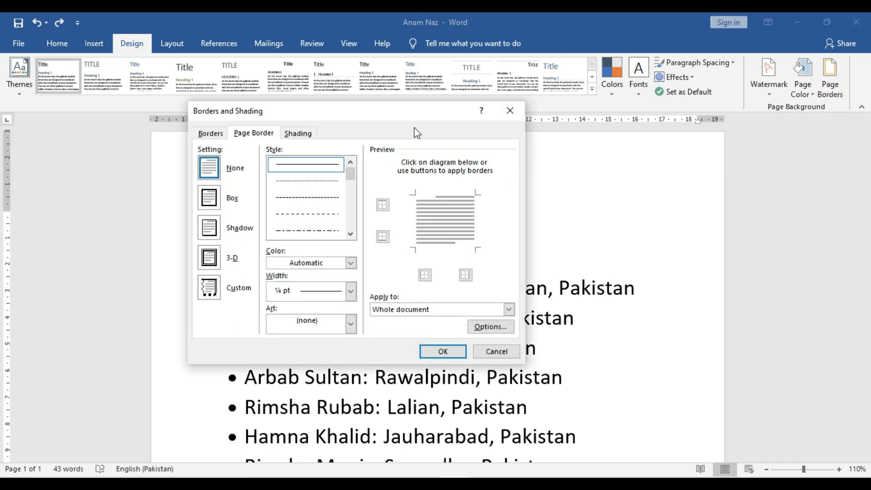
{"action": "mouse_move", "coordinate": [404, 114]}
{"action": "left_mouse_down"}
{"action": "mouse_move", "coordinate": [488, 170]}
{"action": "mouse_move", "coordinate": [574, 179]}
{"action": "mouse_move", "coordinate": [528, 174]}
{"action": "left_mouse_up"}
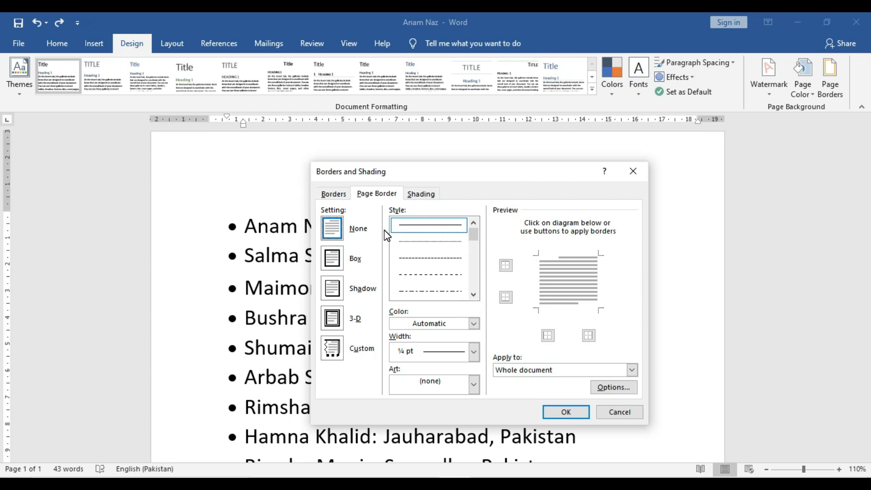
{"action": "left_click", "coordinate": [442, 244]}
{"action": "left_click", "coordinate": [474, 295]}
{"action": "left_click", "coordinate": [473, 294]}
{"action": "left_click", "coordinate": [429, 259]}
{"action": "left_click", "coordinate": [473, 295]}
{"action": "left_click", "coordinate": [473, 295]}
{"action": "left_click", "coordinate": [443, 272]}
{"action": "mouse_move", "coordinate": [473, 241]}
{"action": "left_mouse_down"}
{"action": "mouse_move", "coordinate": [476, 294]}
{"action": "mouse_move", "coordinate": [472, 228]}
{"action": "mouse_move", "coordinate": [474, 259]}
{"action": "mouse_move", "coordinate": [473, 228]}
{"action": "mouse_move", "coordinate": [473, 249]}
{"action": "mouse_move", "coordinate": [475, 237]}
{"action": "left_mouse_up"}
{"action": "left_click", "coordinate": [440, 231]}
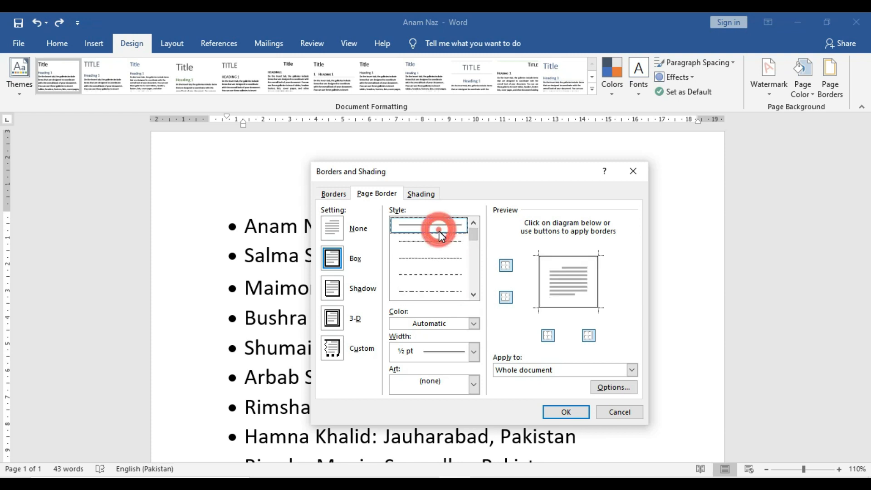
Set the page border's colour to Automatic and its width to 6 pt, and apply it to the whole document.
{"action": "left_click", "coordinate": [473, 324]}
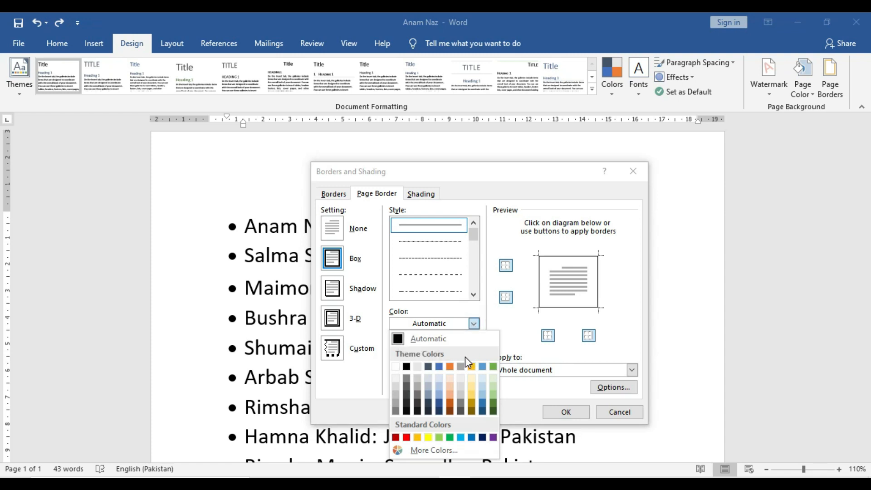
{"action": "left_click", "coordinate": [404, 339]}
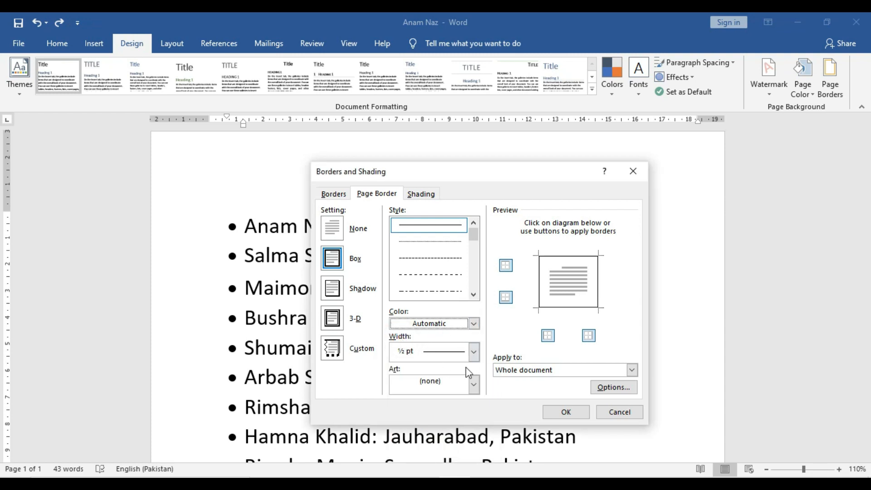
{"action": "left_click", "coordinate": [474, 352]}
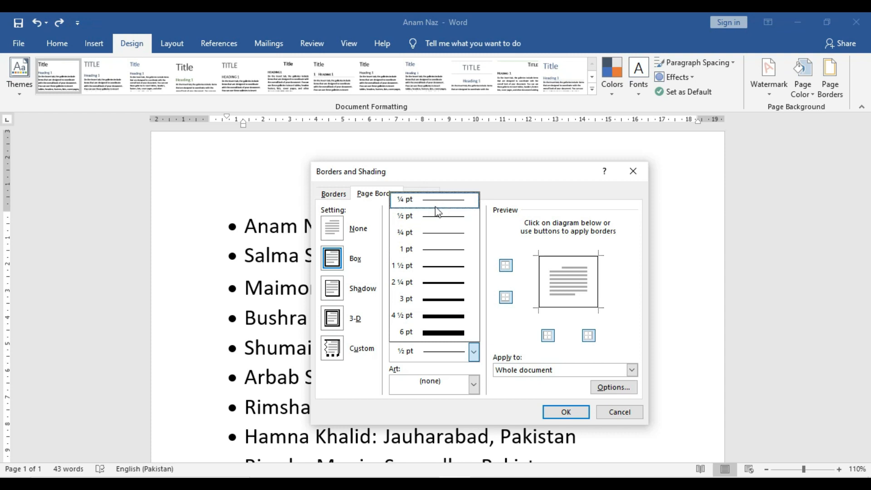
{"action": "left_click", "coordinate": [448, 333]}
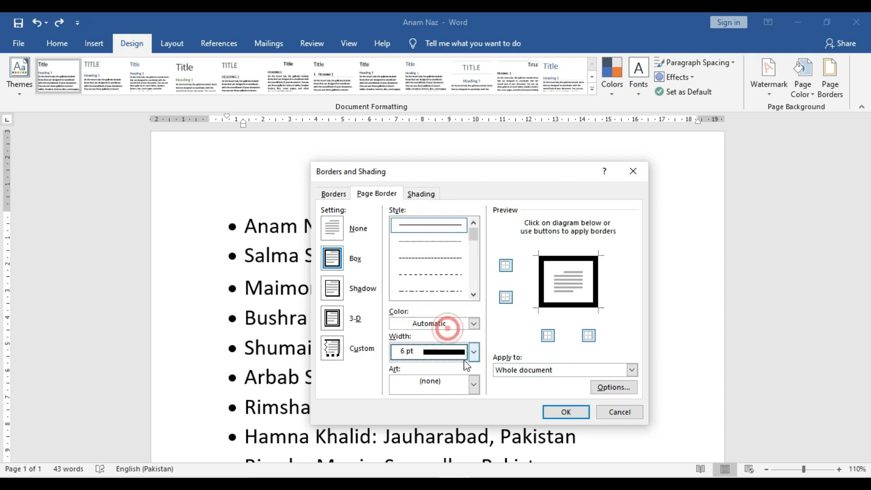
{"action": "left_click", "coordinate": [566, 412]}
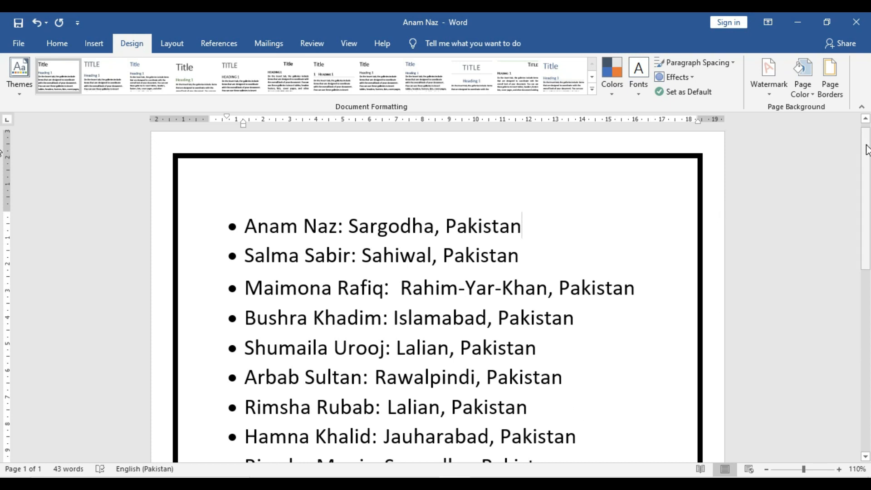
Add blank lines below the bulleted list until the document continues onto a second page.
{"action": "left_click_drag", "start_coordinate": [867, 150], "coordinate": [853, 371]}
{"action": "scroll", "coordinate": [519, 373], "scroll_direction": "up", "scroll_amount": 3}
{"action": "left_click", "coordinate": [550, 240]}
{"action": "key", "text": "Return"}
{"action": "key", "text": "Return"}
{"action": "key", "text": "Return"}
{"action": "key", "text": "Return"}
{"action": "key", "text": "Return"}
{"action": "key", "text": "Return"}
{"action": "key", "text": "Return"}
{"action": "key", "text": "Return"}
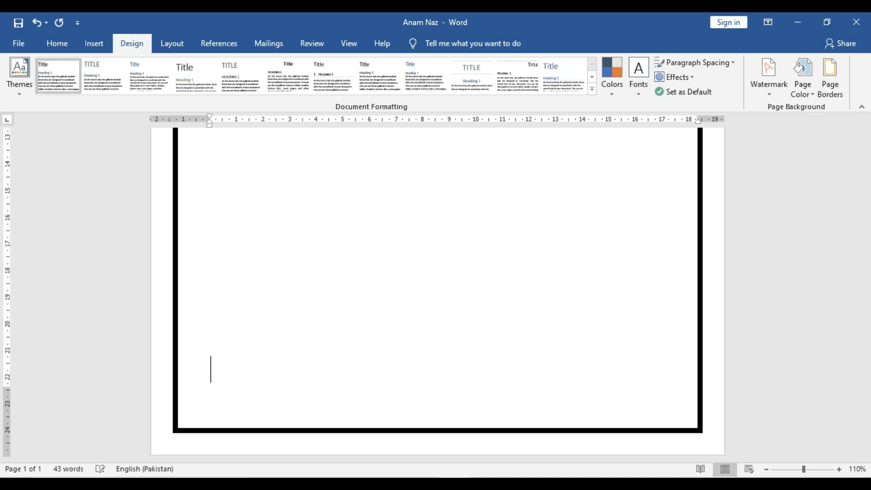
{"action": "key", "text": "Return"}
{"action": "key", "text": "Return"}
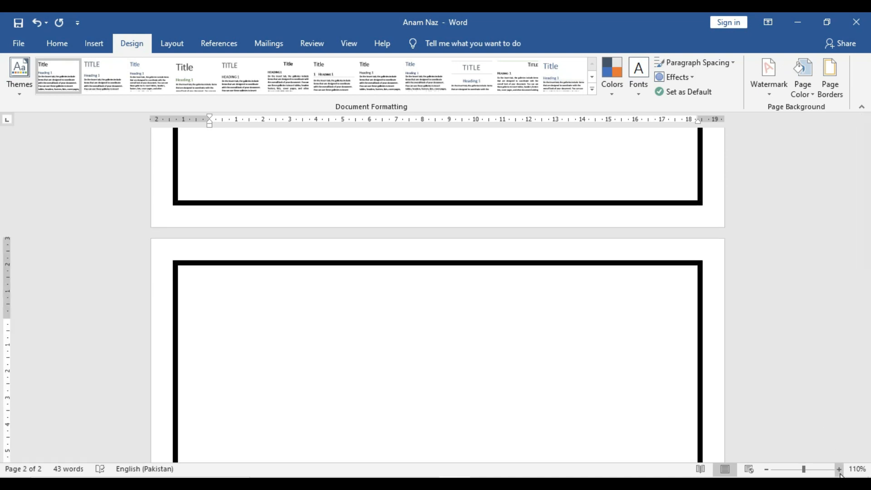
Zoom in to 140% and examine the page border on both pages.
{"action": "left_click", "coordinate": [839, 470]}
{"action": "left_click", "coordinate": [839, 470]}
{"action": "left_click", "coordinate": [840, 470]}
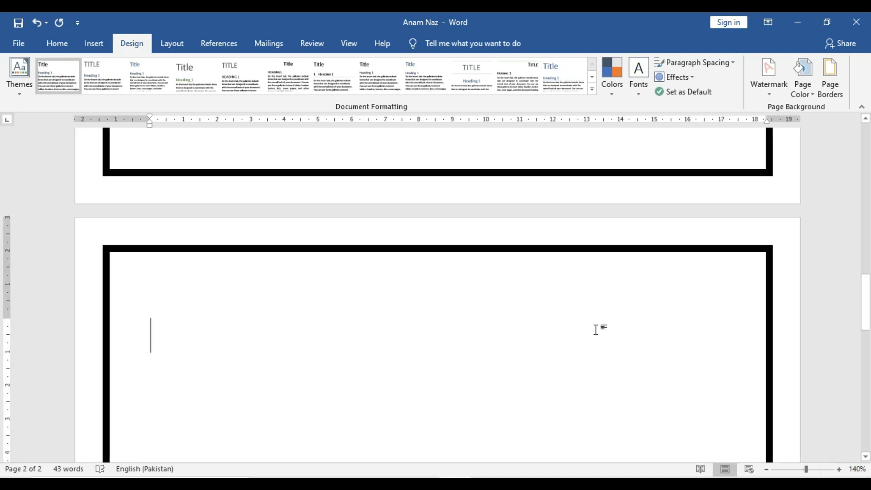
{"action": "scroll", "coordinate": [596, 329], "scroll_direction": "down", "scroll_amount": 3}
{"action": "scroll", "coordinate": [596, 330], "scroll_direction": "up", "scroll_amount": 3}
{"action": "scroll", "coordinate": [529, 312], "scroll_direction": "up", "scroll_amount": 5}
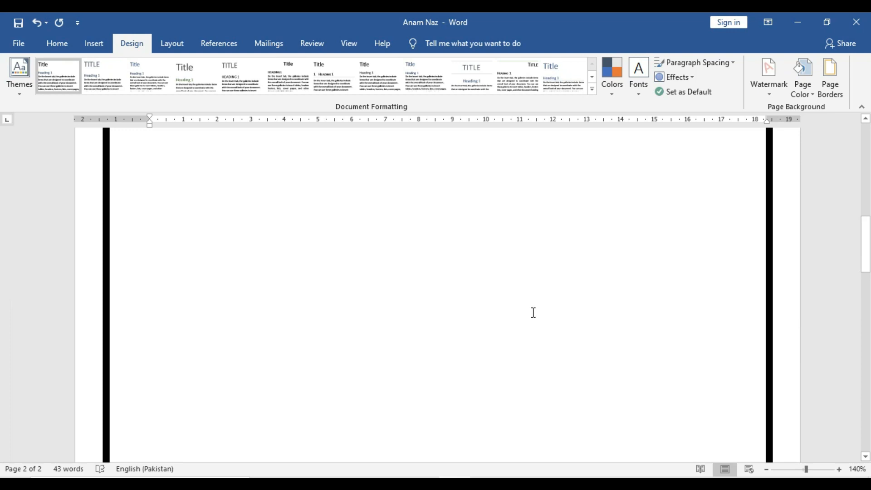
{"action": "scroll", "coordinate": [536, 312], "scroll_direction": "up", "scroll_amount": 5}
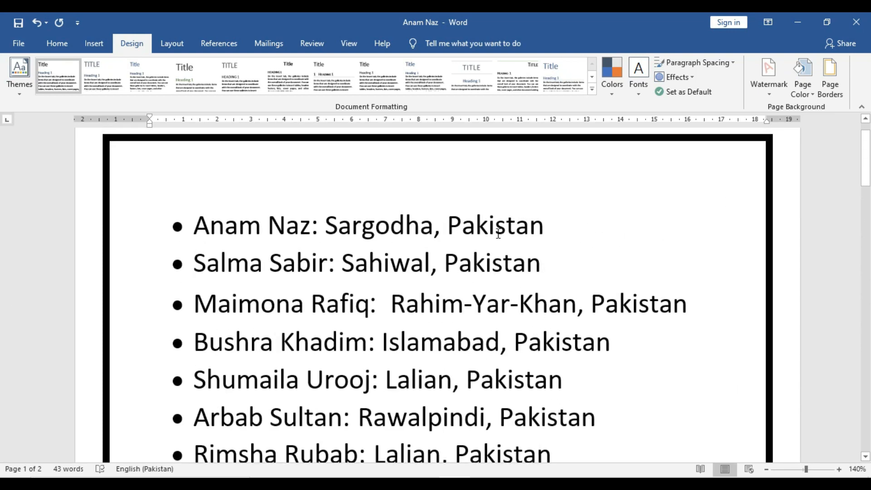
Reopen the page border settings and select the triple-line style for the border.
{"action": "double_click", "coordinate": [131, 43]}
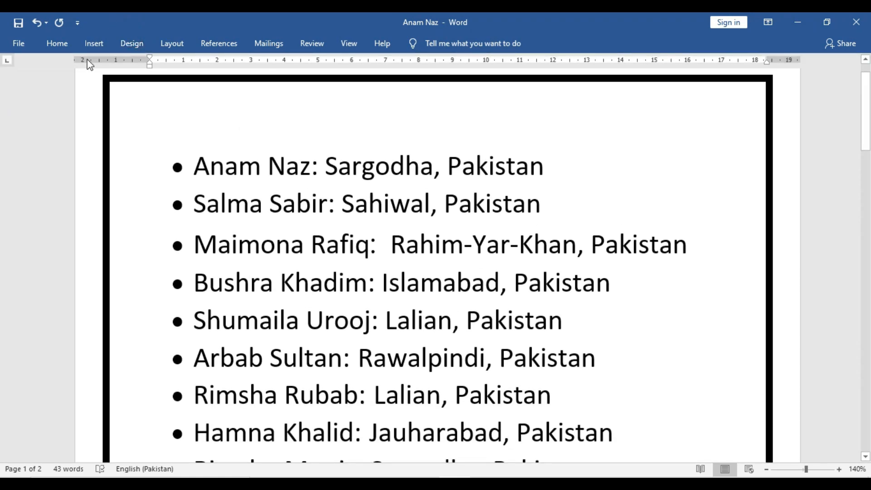
{"action": "left_click", "coordinate": [75, 25]}
{"action": "left_click", "coordinate": [43, 65]}
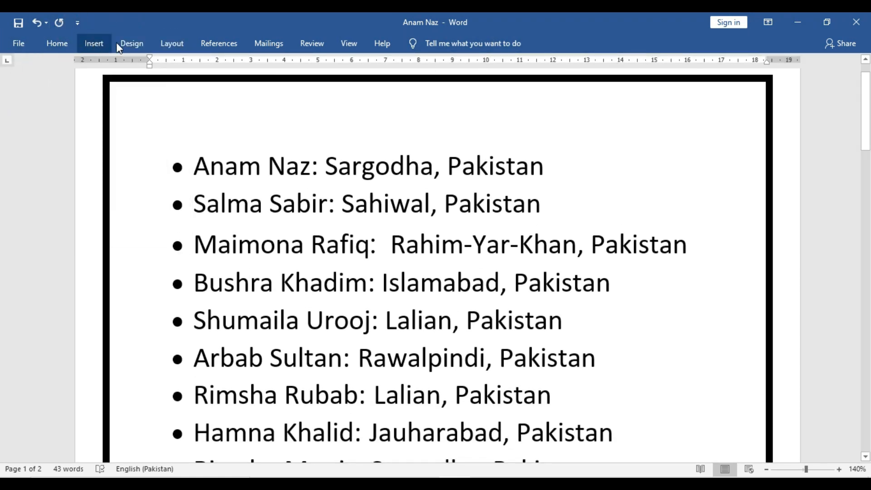
{"action": "left_click", "coordinate": [129, 42]}
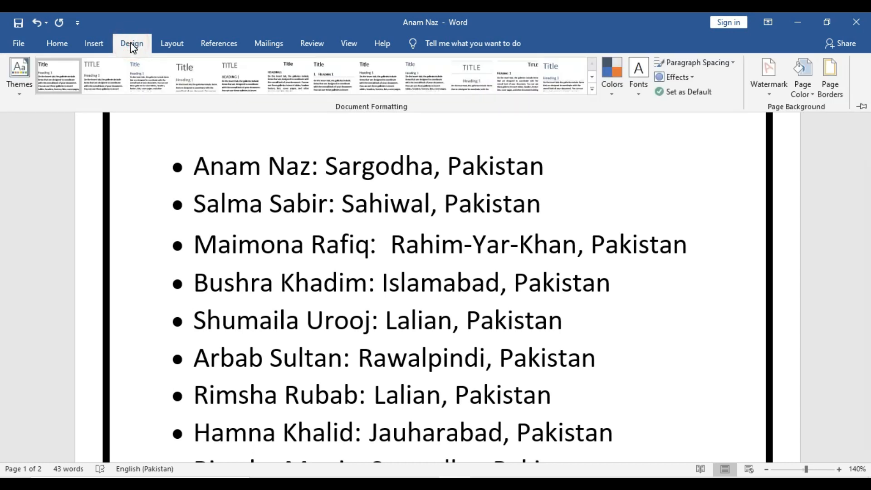
{"action": "left_click", "coordinate": [834, 93]}
{"action": "mouse_move", "coordinate": [430, 173]}
{"action": "left_mouse_down"}
{"action": "mouse_move", "coordinate": [554, 111]}
{"action": "mouse_move", "coordinate": [504, 94]}
{"action": "mouse_move", "coordinate": [567, 100]}
{"action": "mouse_move", "coordinate": [501, 120]}
{"action": "left_mouse_up"}
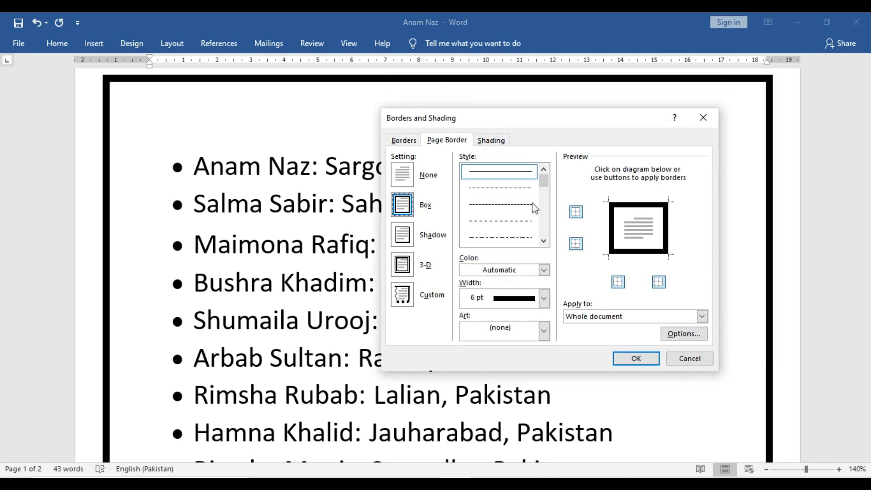
{"action": "mouse_move", "coordinate": [545, 180]}
{"action": "left_mouse_down"}
{"action": "mouse_move", "coordinate": [550, 203]}
{"action": "mouse_move", "coordinate": [547, 190]}
{"action": "left_mouse_up"}
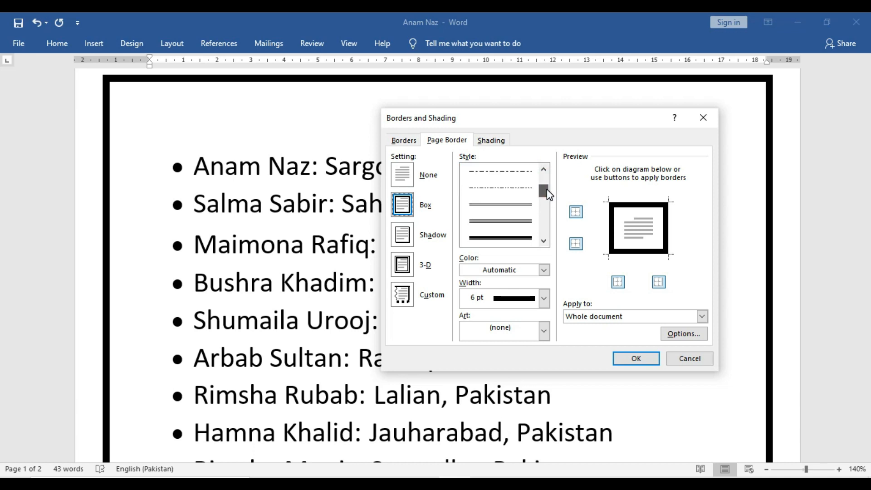
{"action": "left_click", "coordinate": [526, 222]}
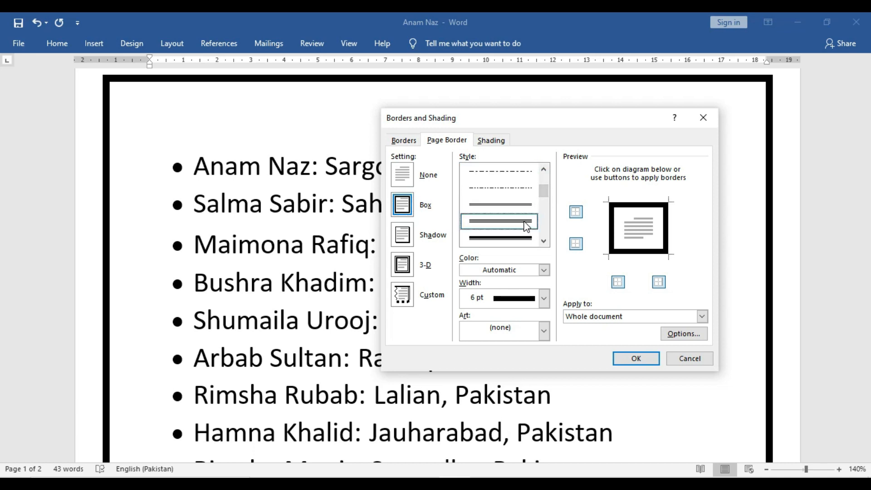
Set the triple-line page border's colour to red and its width to 2 ¼ pt, and apply it to the whole document.
{"action": "left_click", "coordinate": [541, 270]}
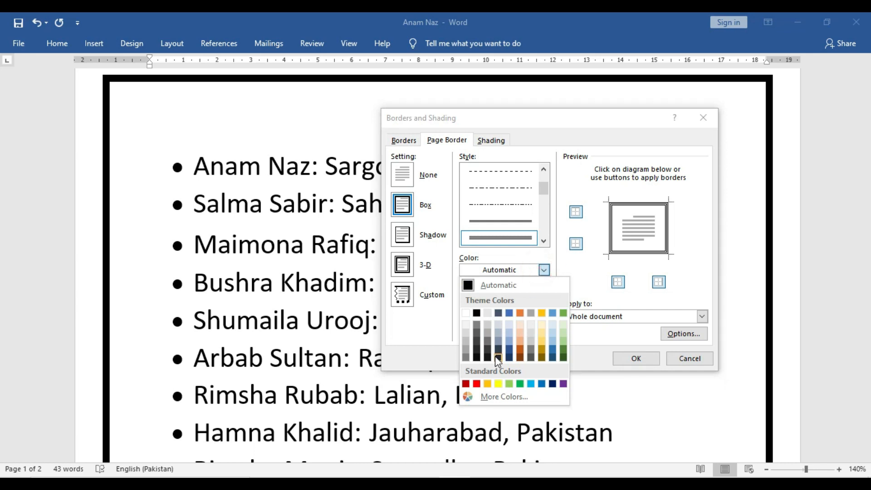
{"action": "left_click", "coordinate": [478, 384]}
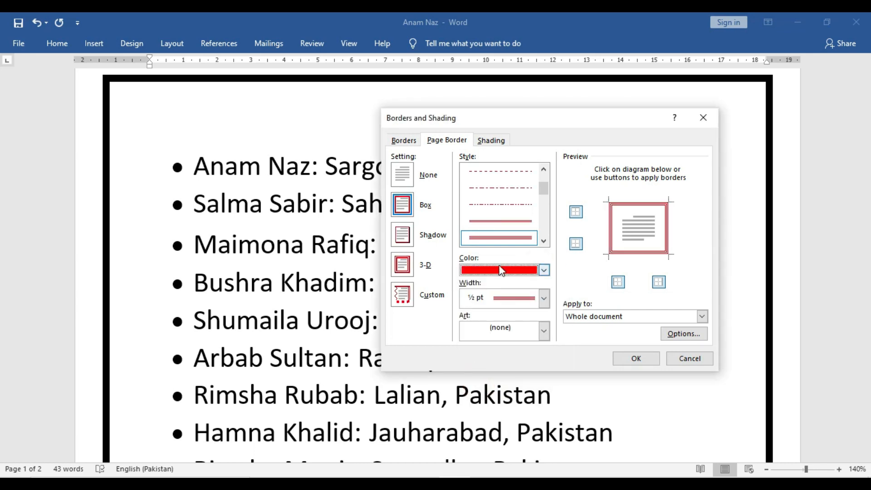
{"action": "left_click", "coordinate": [545, 299]}
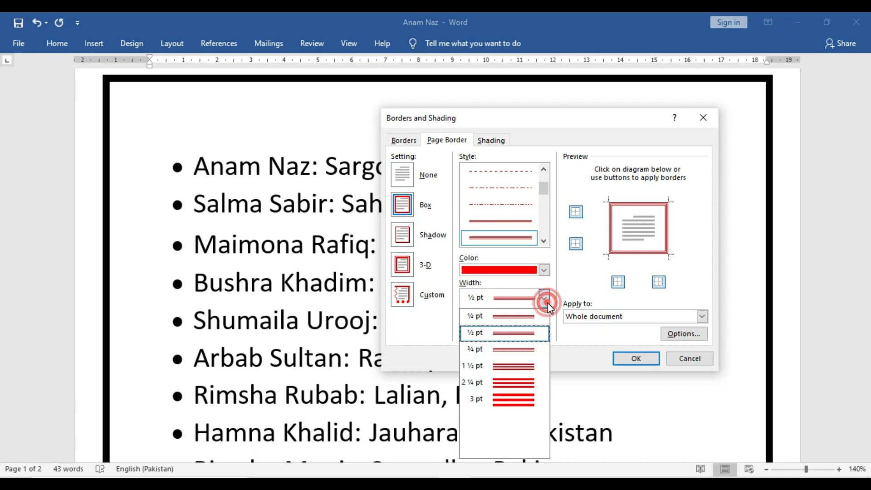
{"action": "left_click", "coordinate": [523, 383]}
{"action": "left_click", "coordinate": [631, 359]}
Review the border at 120% zoom, then look through the line styles, colours and widths in the page border settings.
{"action": "scroll", "coordinate": [603, 319], "scroll_direction": "down", "scroll_amount": 10}
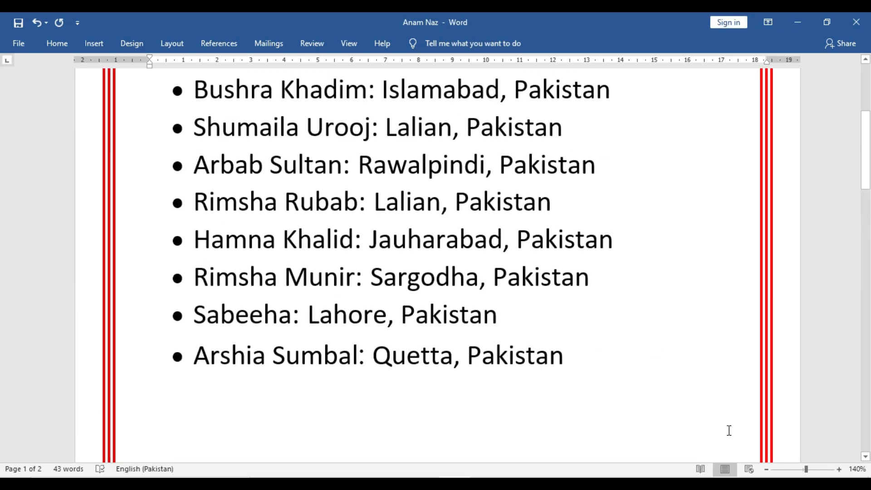
{"action": "left_click", "coordinate": [767, 469]}
{"action": "left_click", "coordinate": [767, 469]}
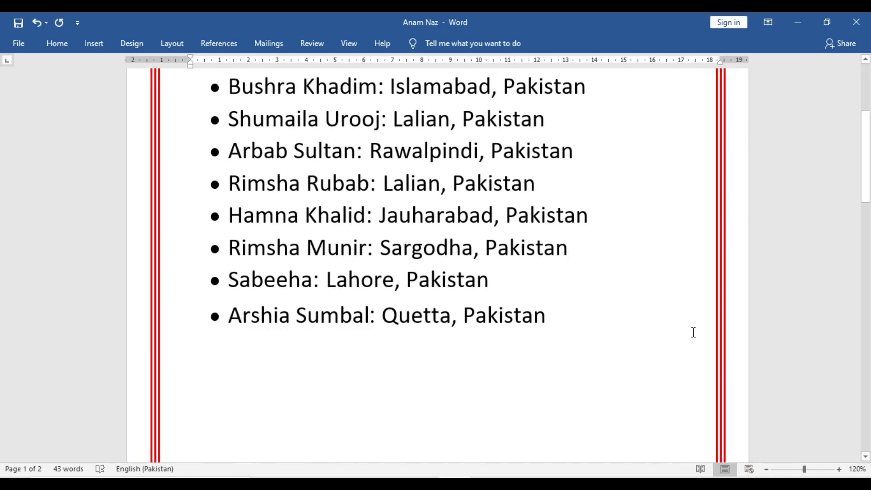
{"action": "scroll", "coordinate": [693, 332], "scroll_direction": "up", "scroll_amount": 5}
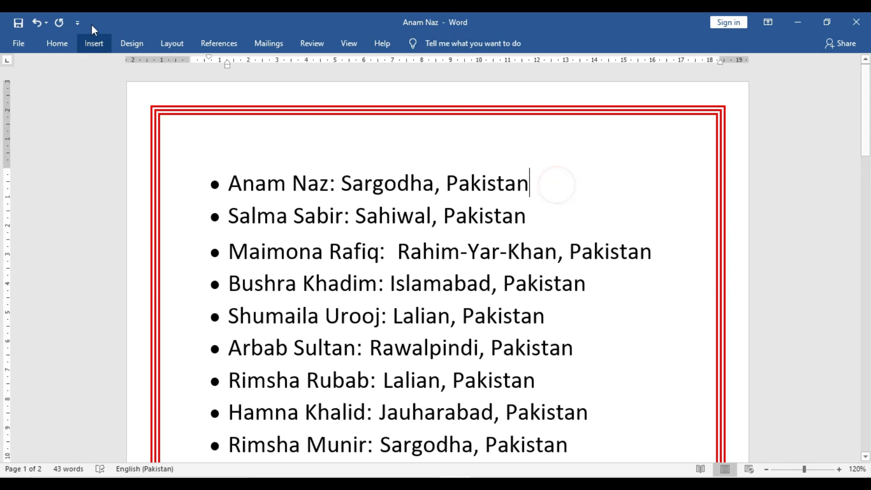
{"action": "left_click", "coordinate": [127, 42]}
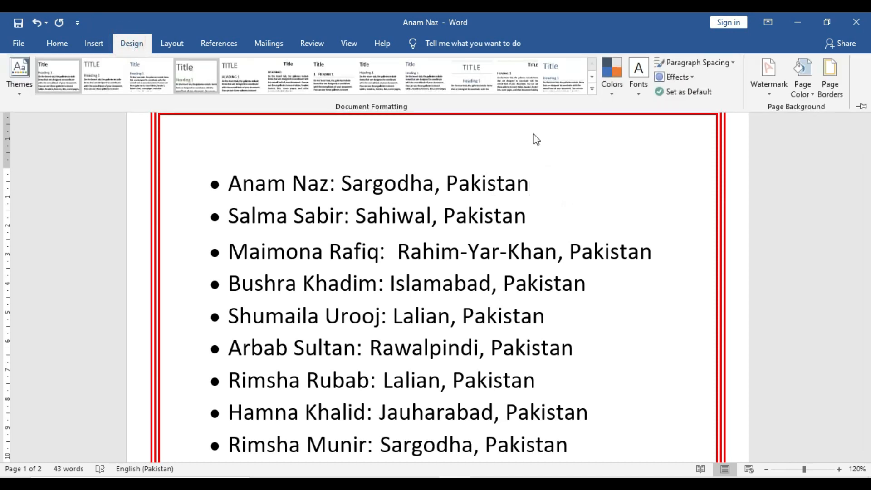
{"action": "left_click", "coordinate": [821, 88]}
{"action": "left_click_drag", "start_coordinate": [501, 120], "coordinate": [506, 143]}
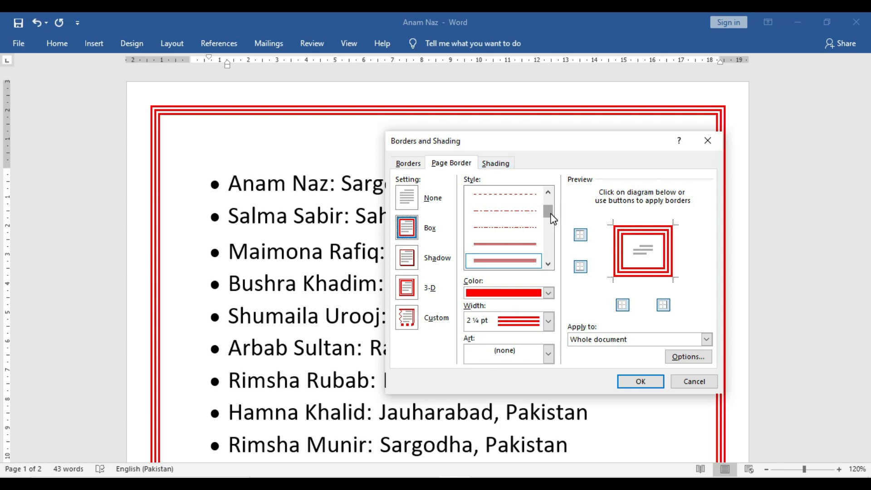
{"action": "left_click_drag", "start_coordinate": [551, 211], "coordinate": [553, 254]}
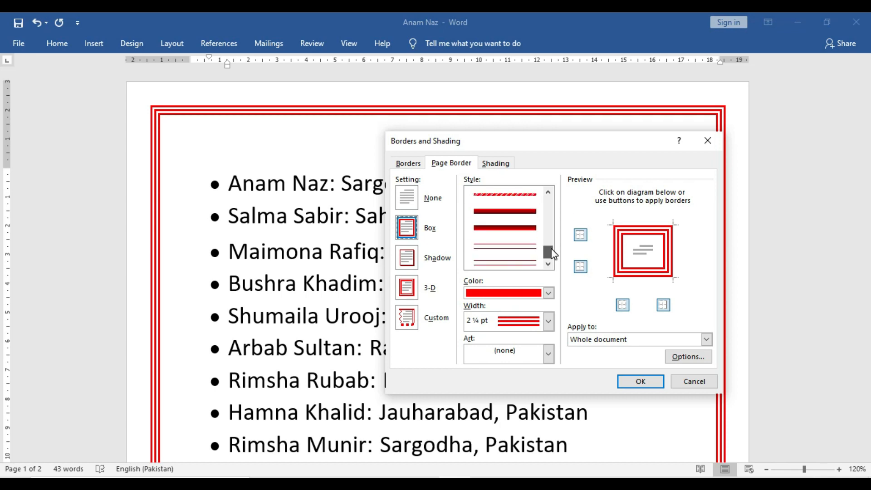
{"action": "left_click", "coordinate": [549, 294]}
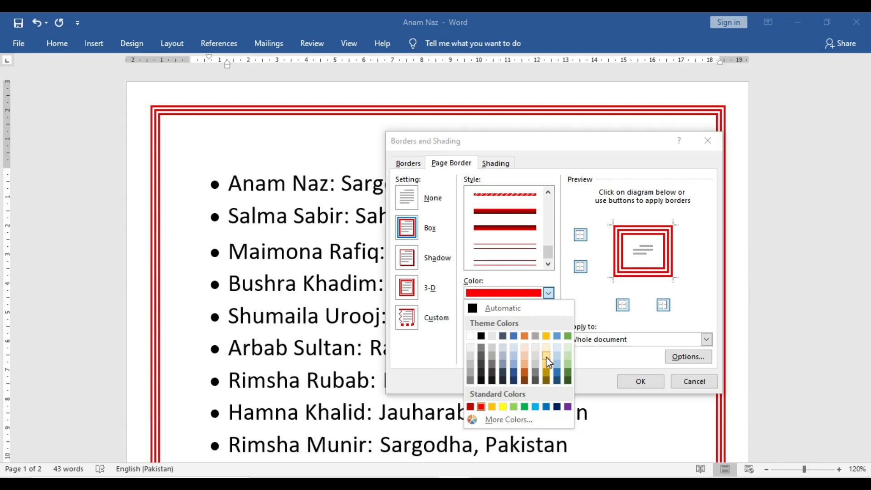
{"action": "left_click", "coordinate": [571, 267]}
{"action": "left_click", "coordinate": [548, 321]}
{"action": "left_click", "coordinate": [547, 322]}
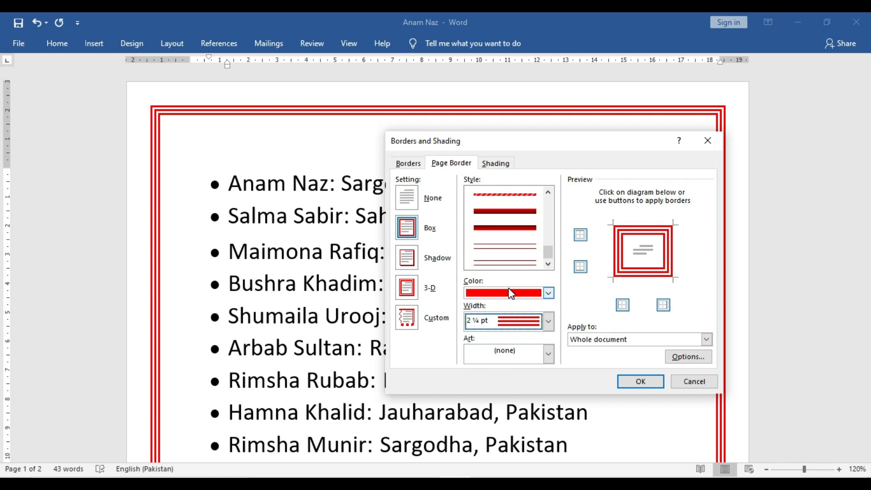
Remove the top edge of the page border, apply it to the whole document and check both pages.
{"action": "mouse_move", "coordinate": [495, 144]}
{"action": "left_mouse_down"}
{"action": "mouse_move", "coordinate": [397, 213]}
{"action": "mouse_move", "coordinate": [368, 220]}
{"action": "left_mouse_up"}
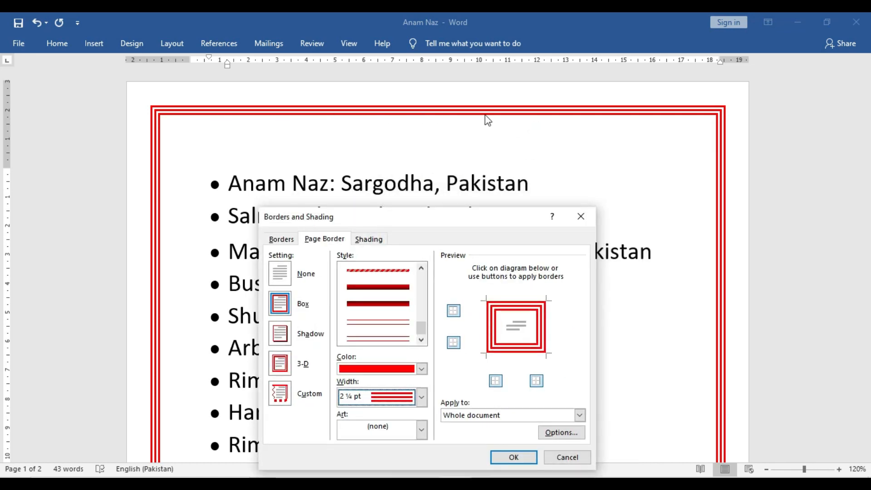
{"action": "left_click_drag", "start_coordinate": [445, 221], "coordinate": [451, 180]}
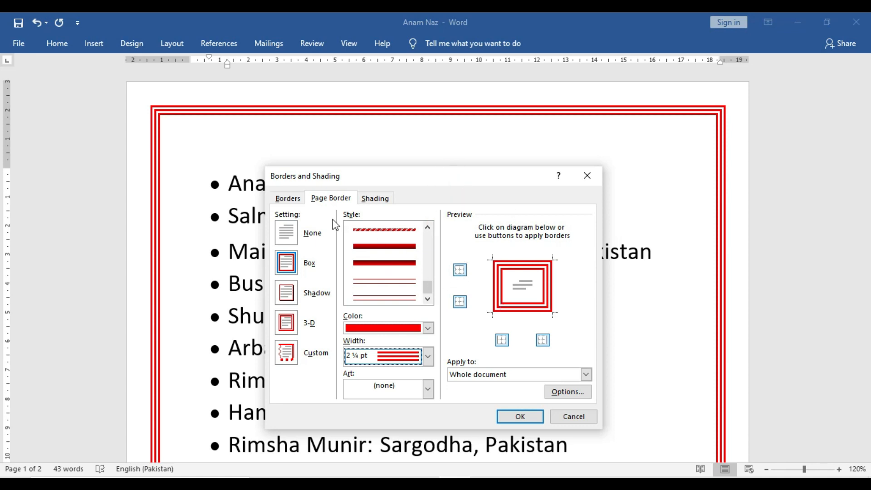
{"action": "left_click", "coordinate": [461, 270]}
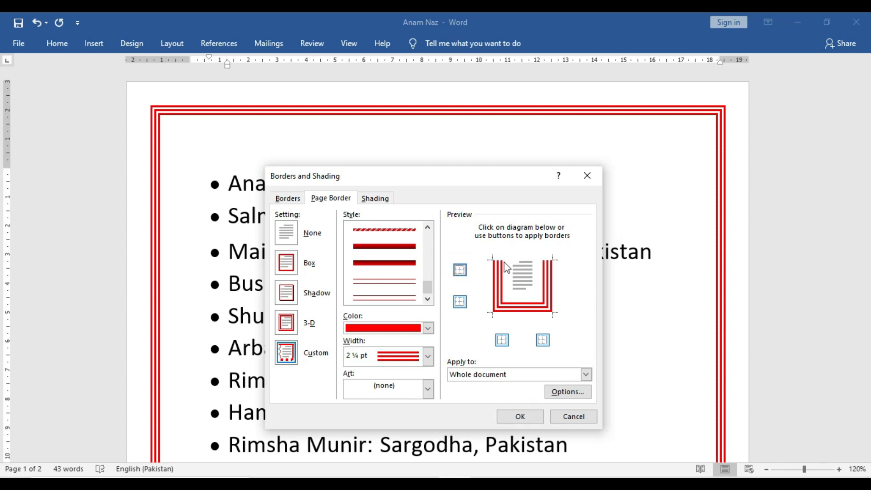
{"action": "left_click", "coordinate": [537, 416]}
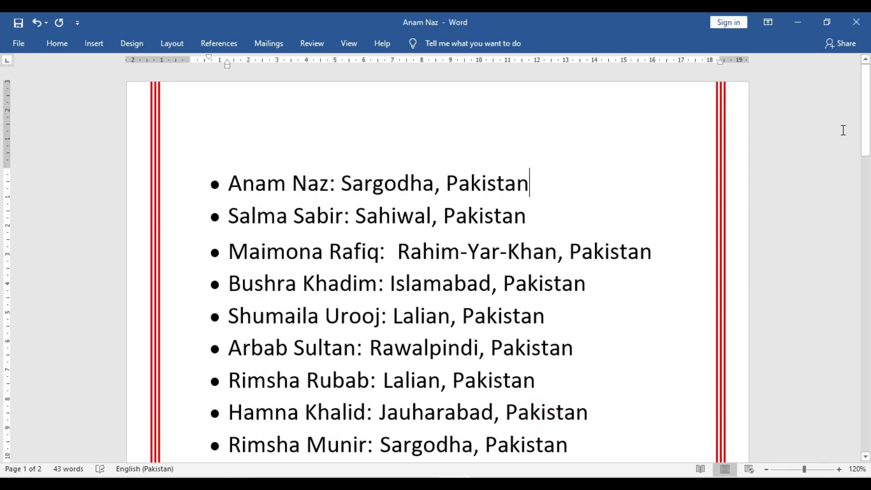
{"action": "mouse_move", "coordinate": [866, 93]}
{"action": "left_mouse_down"}
{"action": "mouse_move", "coordinate": [867, 109]}
{"action": "mouse_move", "coordinate": [868, 91]}
{"action": "left_mouse_up"}
{"action": "left_click_drag", "start_coordinate": [866, 108], "coordinate": [863, 227]}
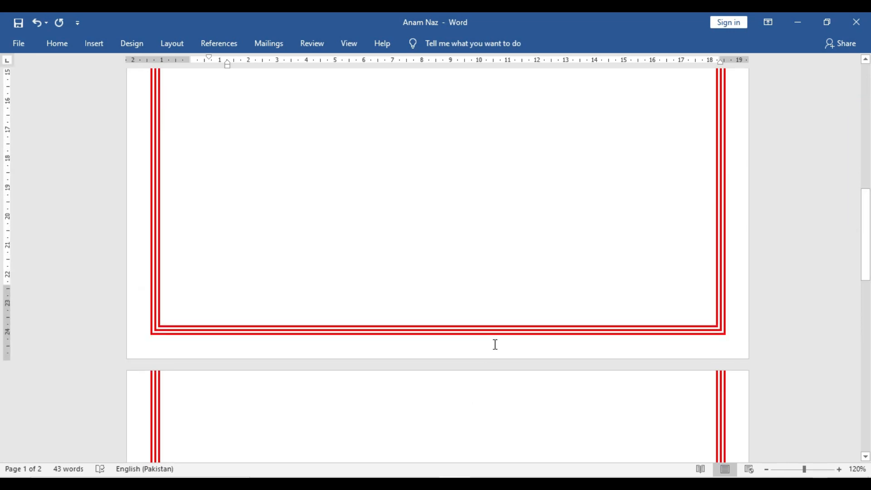
Remove the bottom edge of the page border and apply it to the whole document.
{"action": "left_click_drag", "start_coordinate": [866, 273], "coordinate": [865, 149]}
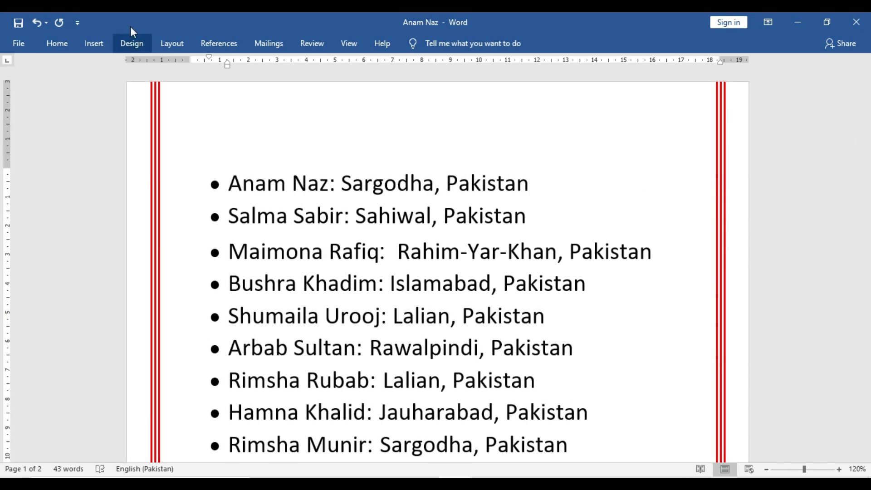
{"action": "left_click", "coordinate": [138, 48]}
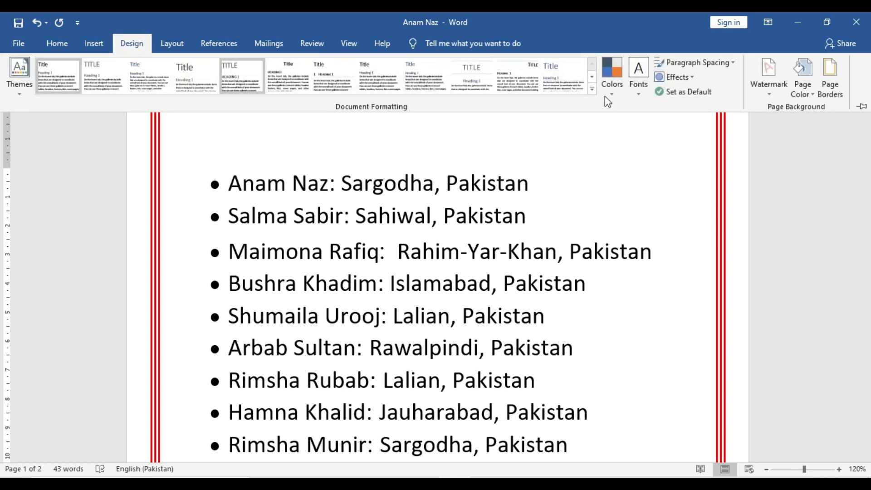
{"action": "left_click", "coordinate": [830, 85]}
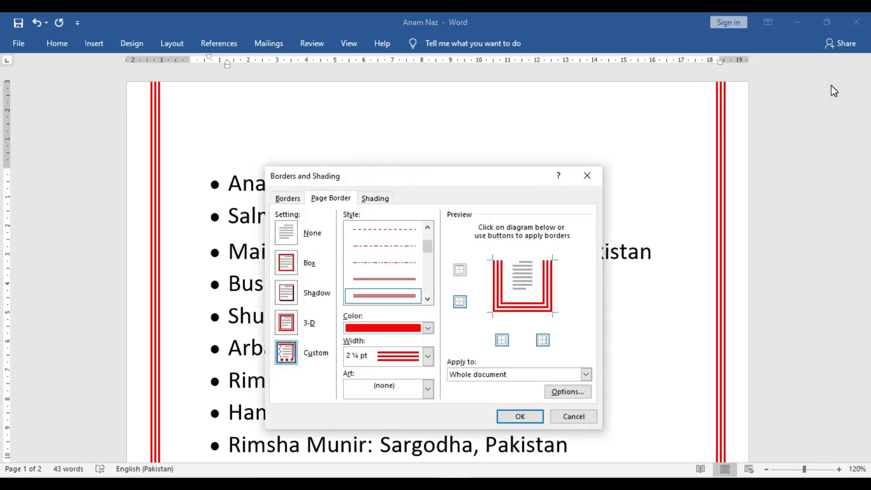
{"action": "left_click_drag", "start_coordinate": [381, 173], "coordinate": [437, 121]}
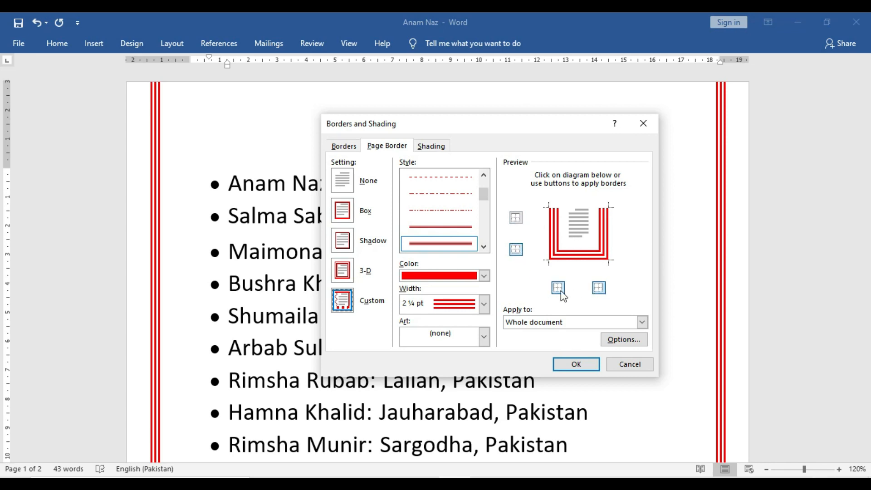
{"action": "left_click", "coordinate": [519, 254]}
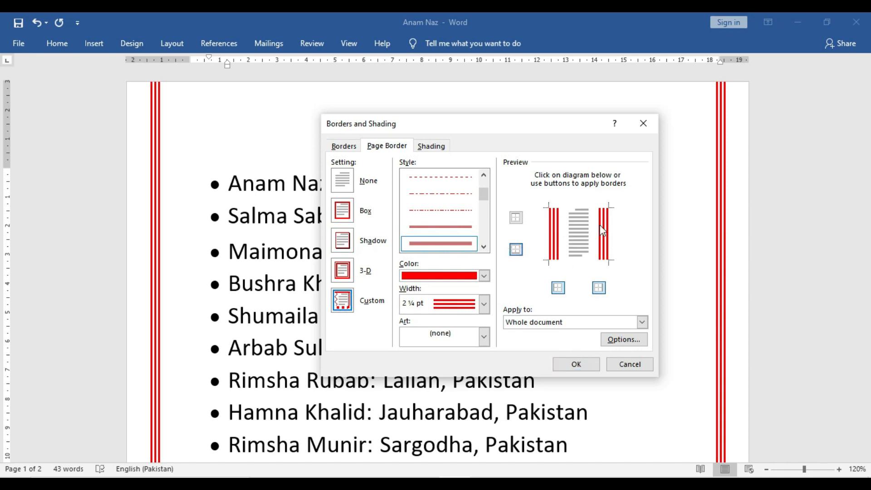
{"action": "left_click", "coordinate": [596, 367]}
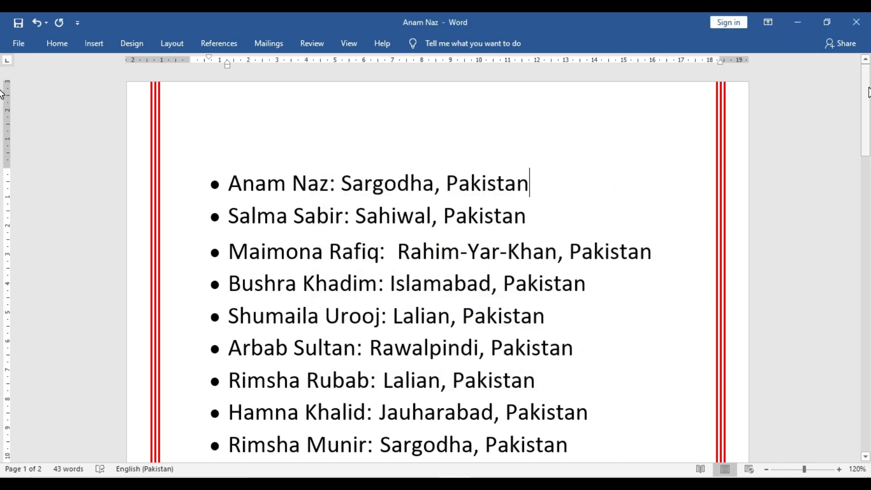
{"action": "left_click_drag", "start_coordinate": [867, 93], "coordinate": [864, 252]}
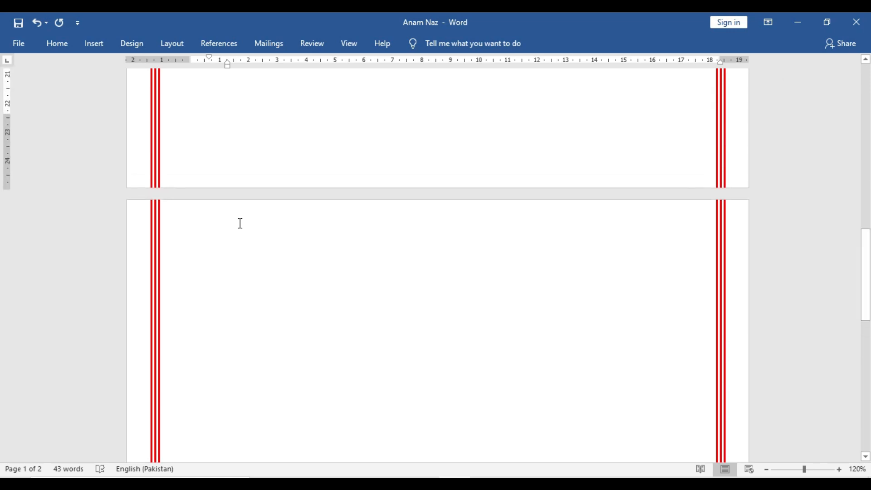
Examine the two side borders where the pages meet and on page 1 at 150% zoom.
{"action": "left_click", "coordinate": [270, 146]}
{"action": "left_click", "coordinate": [839, 470]}
{"action": "left_click", "coordinate": [839, 469]}
{"action": "left_click", "coordinate": [840, 470]}
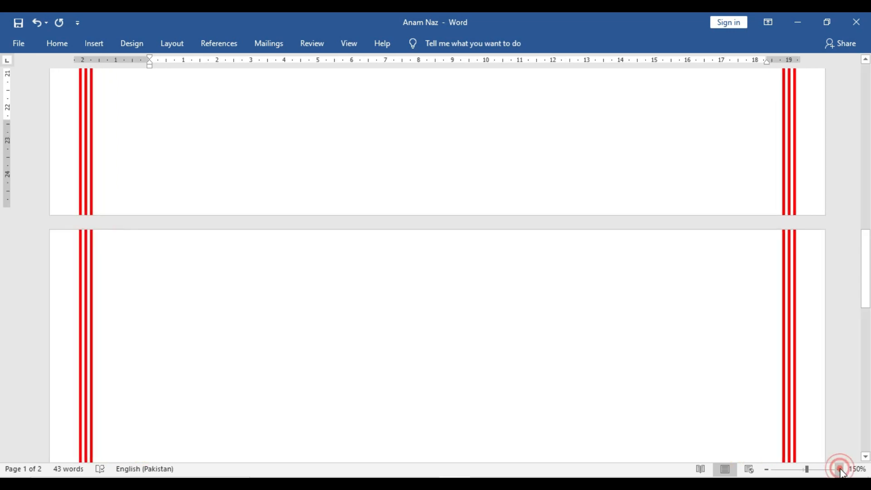
{"action": "left_click", "coordinate": [140, 277]}
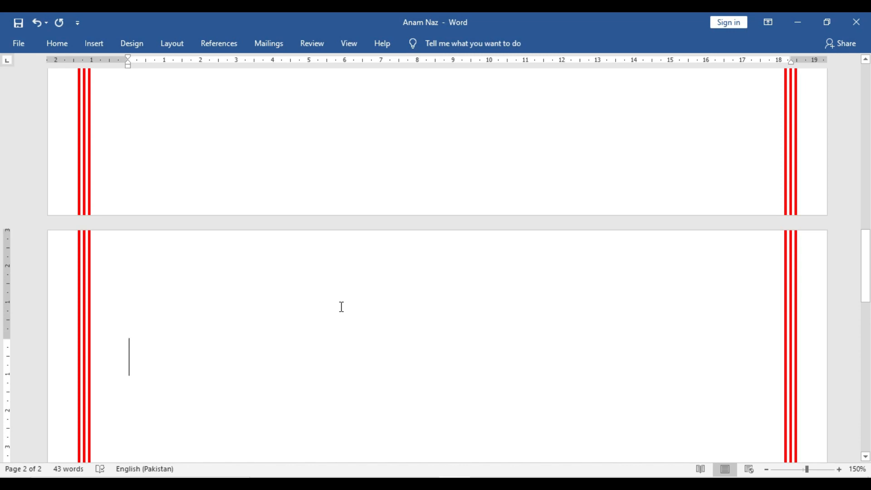
{"action": "scroll", "coordinate": [342, 307], "scroll_direction": "up", "scroll_amount": 15}
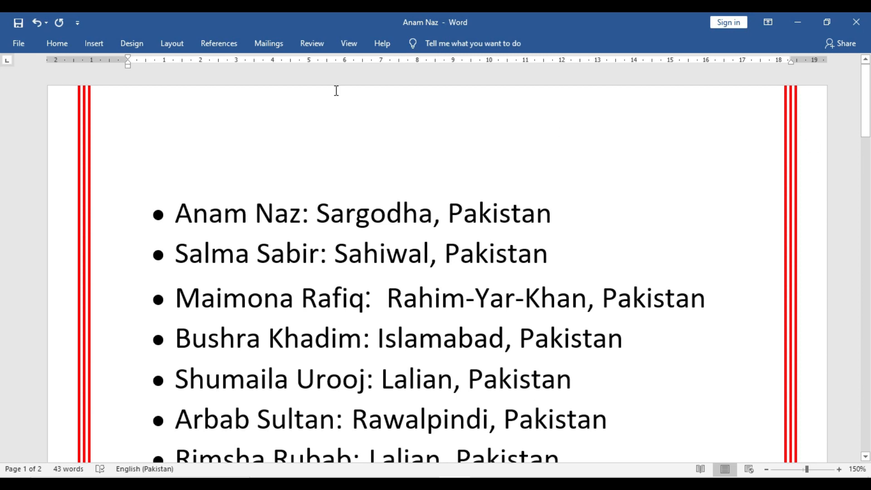
Remove the right edge of the page border and apply it to the whole document.
{"action": "left_click", "coordinate": [133, 44]}
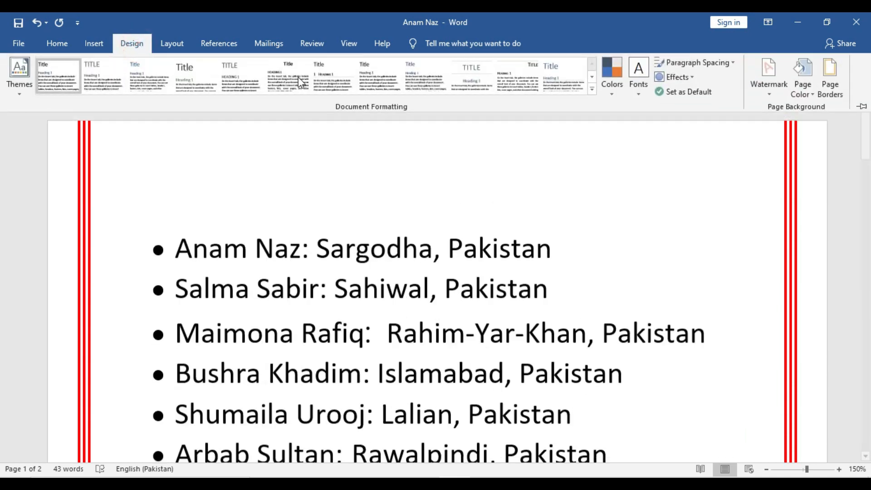
{"action": "left_click", "coordinate": [835, 85]}
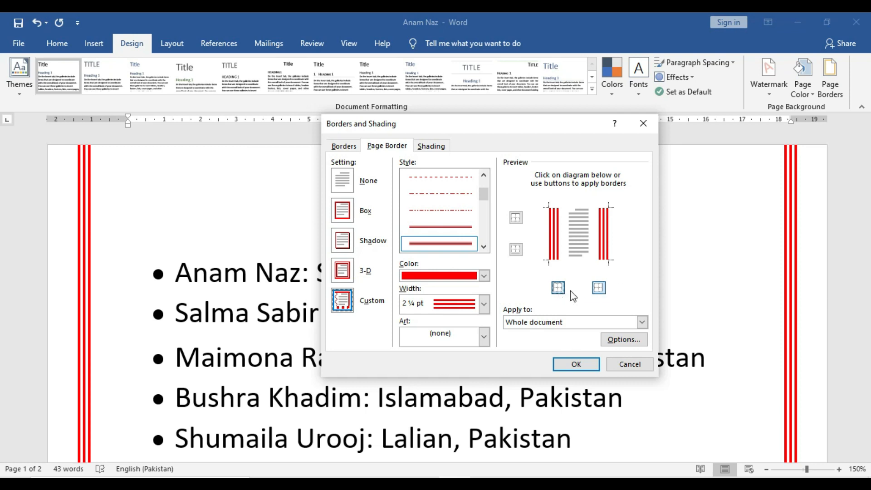
{"action": "left_click", "coordinate": [599, 288]}
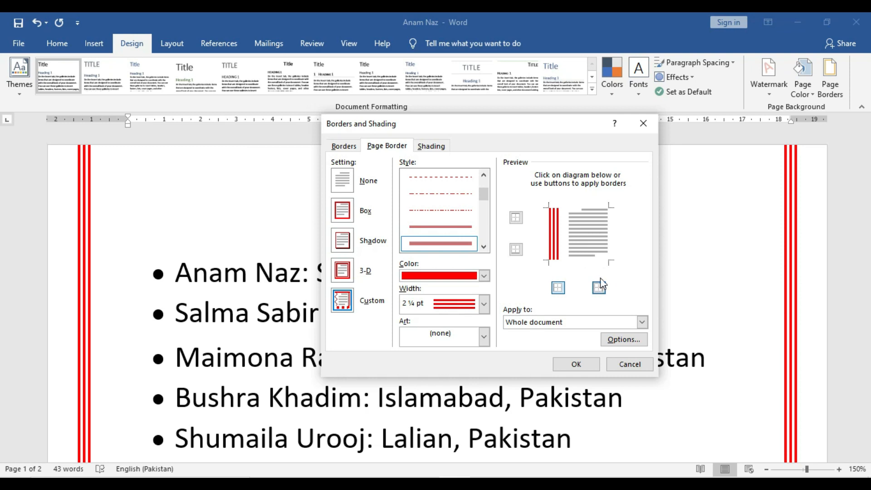
{"action": "left_click", "coordinate": [576, 364]}
{"action": "left_click", "coordinate": [569, 272]}
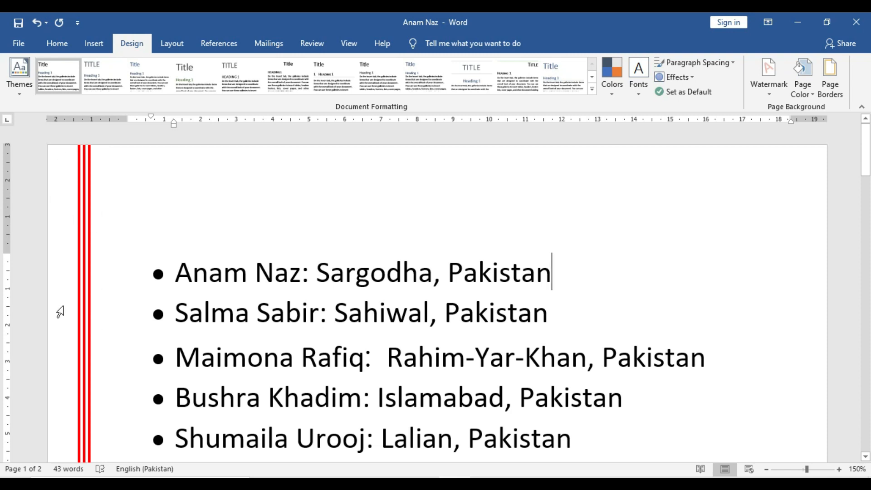
{"action": "left_click_drag", "start_coordinate": [866, 145], "coordinate": [868, 125]}
Try the page border's edges in different combinations, keep only the top edge and apply it to the whole document.
{"action": "left_click", "coordinate": [832, 84]}
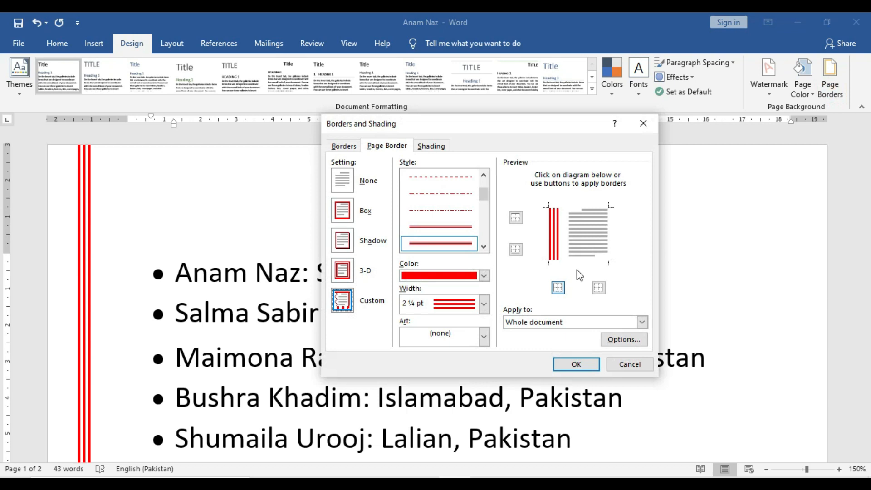
{"action": "left_click", "coordinate": [517, 218]}
{"action": "left_click", "coordinate": [517, 250]}
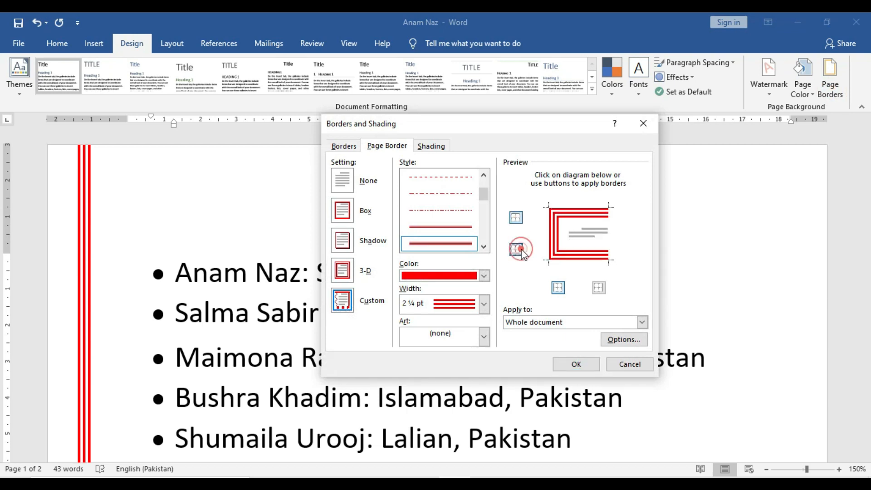
{"action": "left_click", "coordinate": [565, 291]}
{"action": "left_click", "coordinate": [597, 290]}
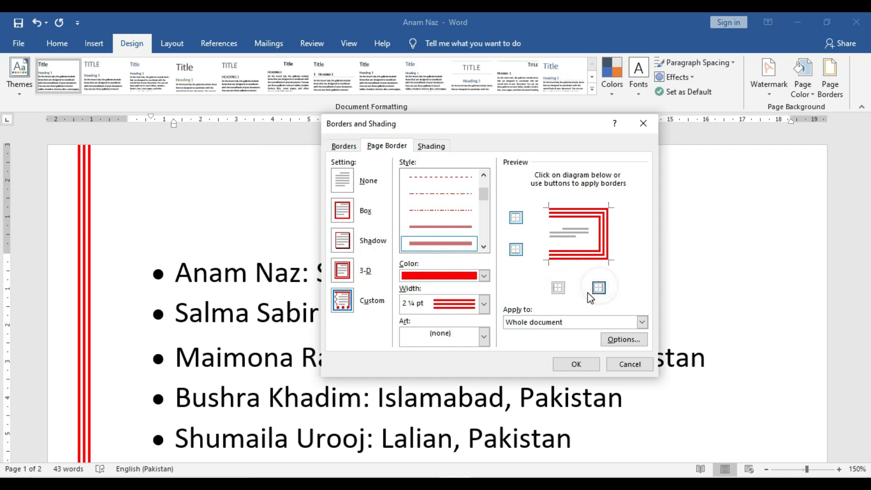
{"action": "left_click", "coordinate": [565, 290]}
{"action": "left_click", "coordinate": [565, 290]}
{"action": "left_click", "coordinate": [599, 289]}
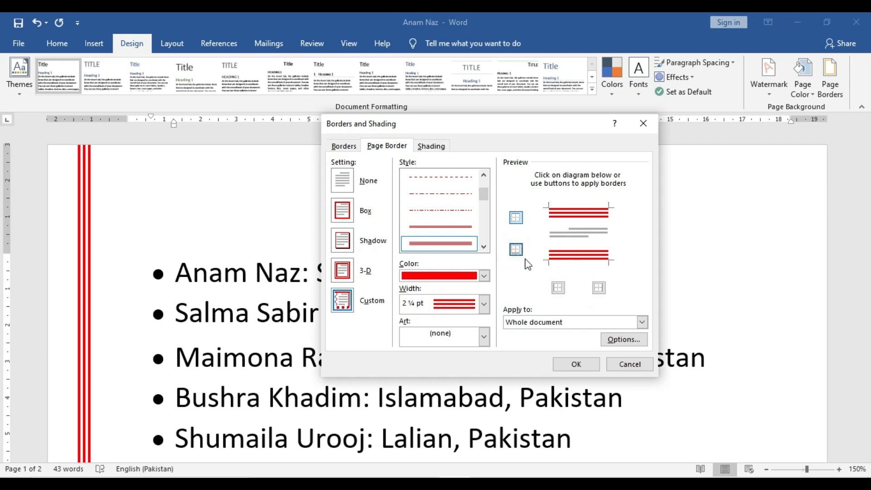
{"action": "left_click", "coordinate": [516, 250]}
{"action": "left_click", "coordinate": [583, 364]}
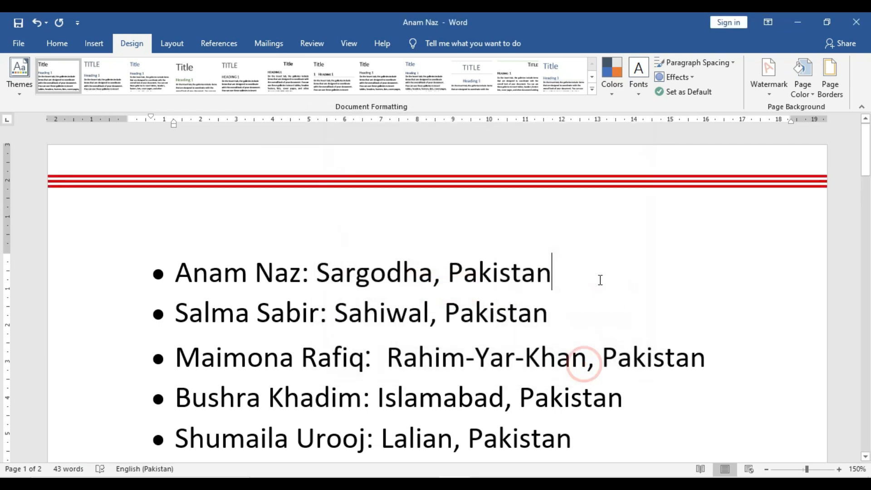
Examine the top border at the start of both pages, reducing the zoom to 90%.
{"action": "left_click", "coordinate": [867, 143]}
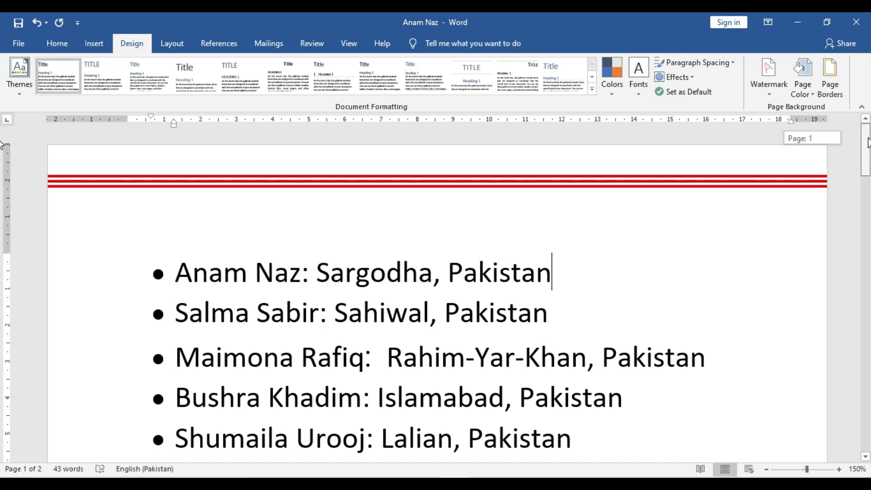
{"action": "left_click_drag", "start_coordinate": [868, 143], "coordinate": [867, 278]}
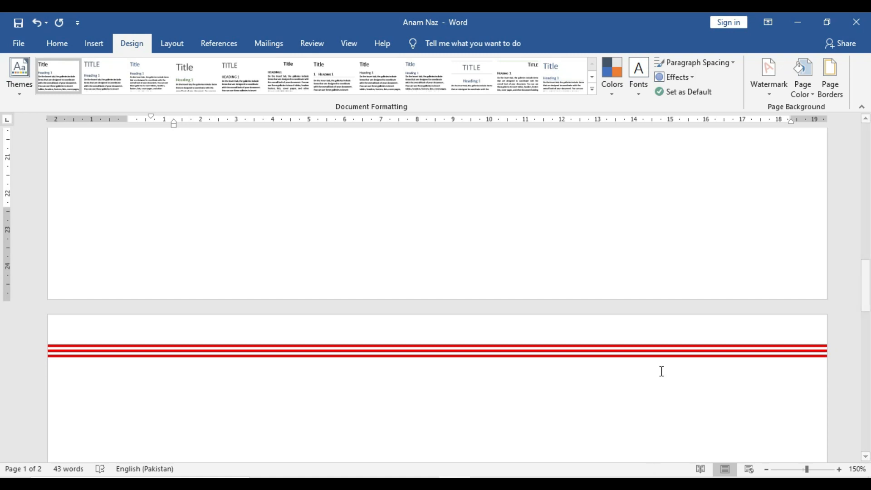
{"action": "left_click", "coordinate": [767, 469]}
{"action": "left_click", "coordinate": [766, 470]}
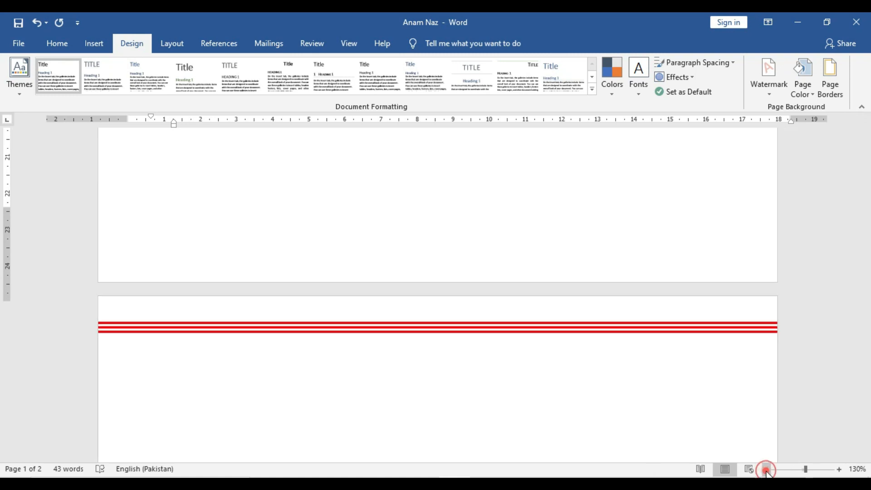
{"action": "left_click", "coordinate": [766, 470]}
{"action": "left_click", "coordinate": [766, 470]}
{"action": "left_click", "coordinate": [767, 470]}
{"action": "left_click", "coordinate": [767, 469]}
{"action": "left_click_drag", "start_coordinate": [868, 277], "coordinate": [867, 157]}
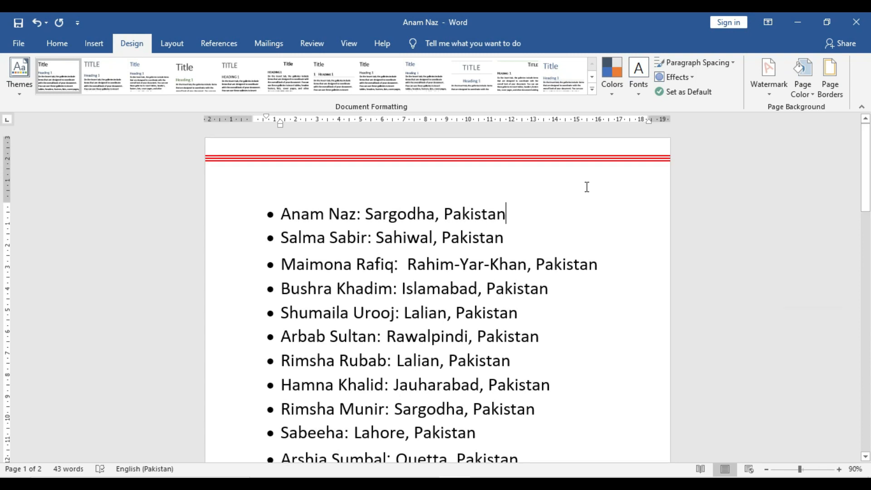
Enlarge the view to 140% and examine the top border at the start of page 1.
{"action": "left_click_drag", "start_coordinate": [867, 186], "coordinate": [842, 474]}
{"action": "left_click", "coordinate": [839, 469]}
{"action": "left_click", "coordinate": [840, 470]}
{"action": "left_click", "coordinate": [839, 469]}
{"action": "left_click", "coordinate": [840, 469]}
{"action": "left_click", "coordinate": [840, 469]}
{"action": "left_click", "coordinate": [840, 469]}
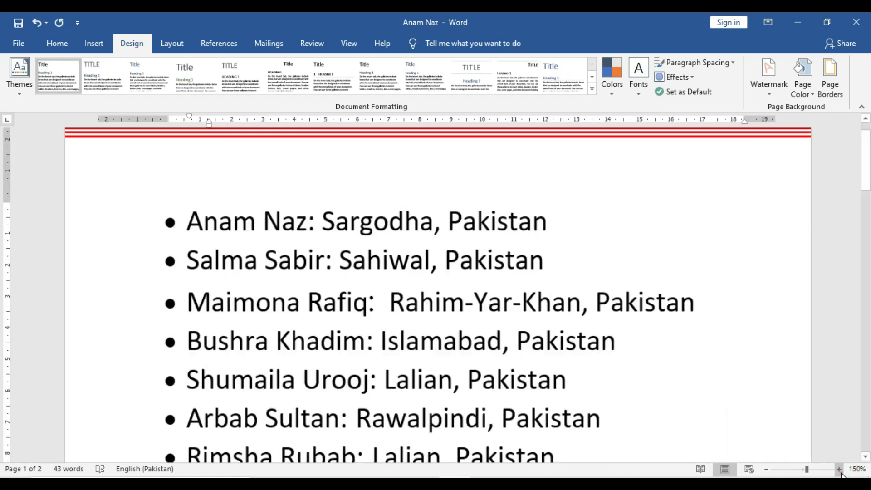
{"action": "left_click", "coordinate": [767, 469]}
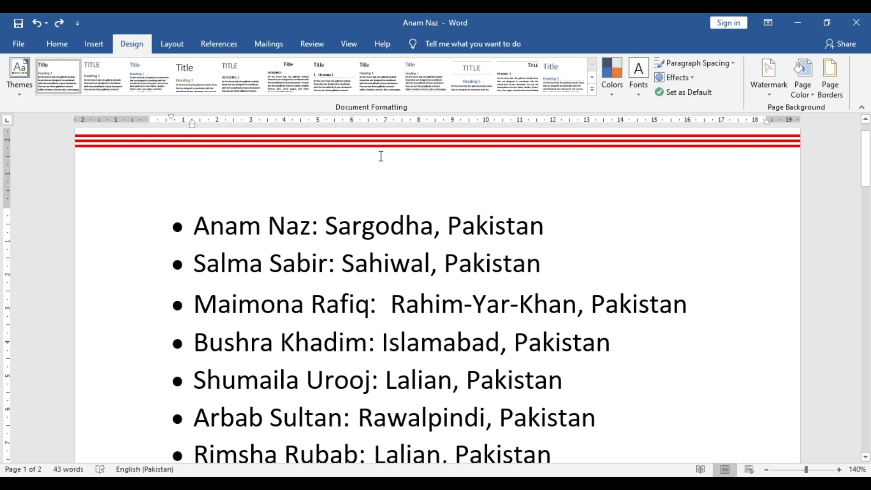
{"action": "left_click_drag", "start_coordinate": [866, 157], "coordinate": [855, 134]}
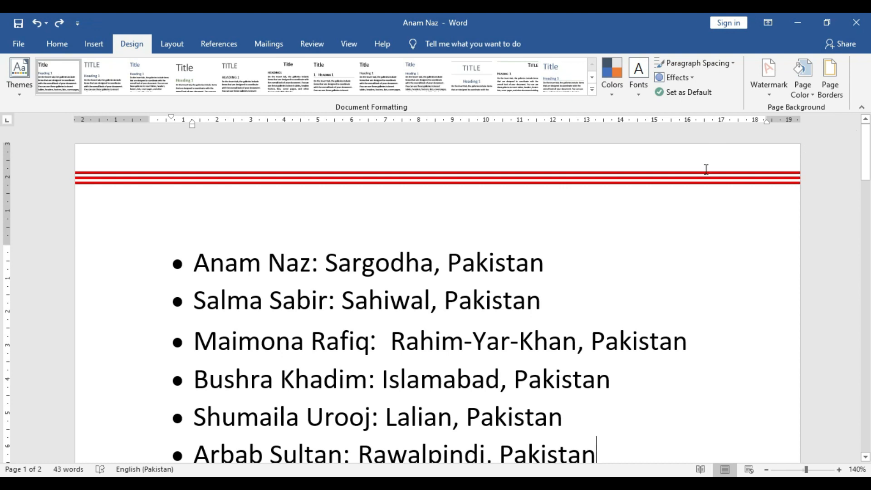
Try to recolour the top page border light blue across the whole document.
{"action": "left_click", "coordinate": [829, 86]}
{"action": "left_click_drag", "start_coordinate": [509, 157], "coordinate": [602, 168]}
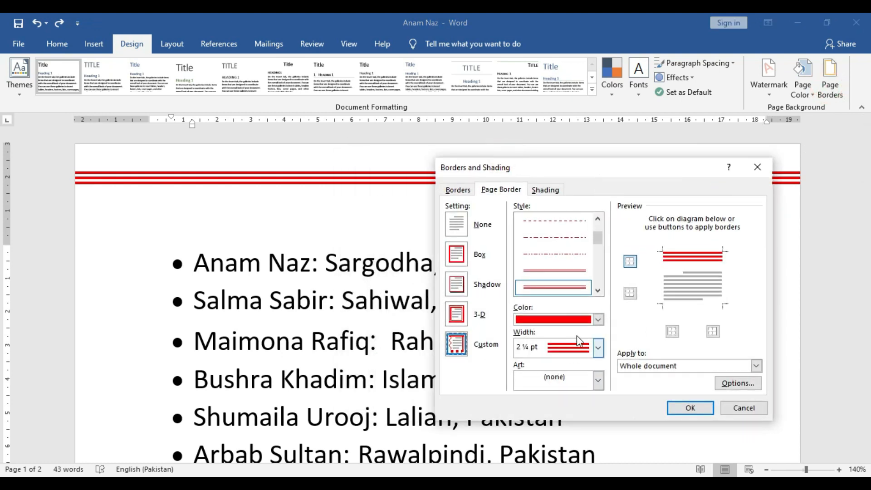
{"action": "left_click", "coordinate": [598, 320]}
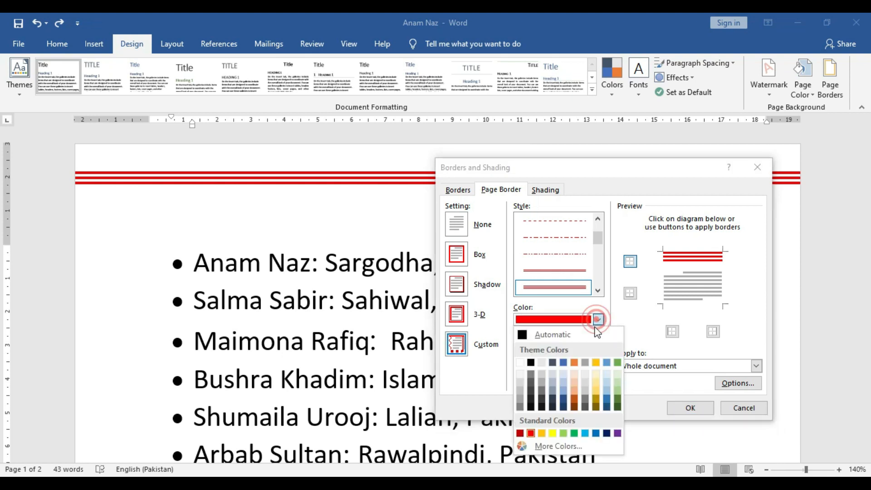
{"action": "left_click", "coordinate": [585, 434]}
{"action": "left_click", "coordinate": [686, 407]}
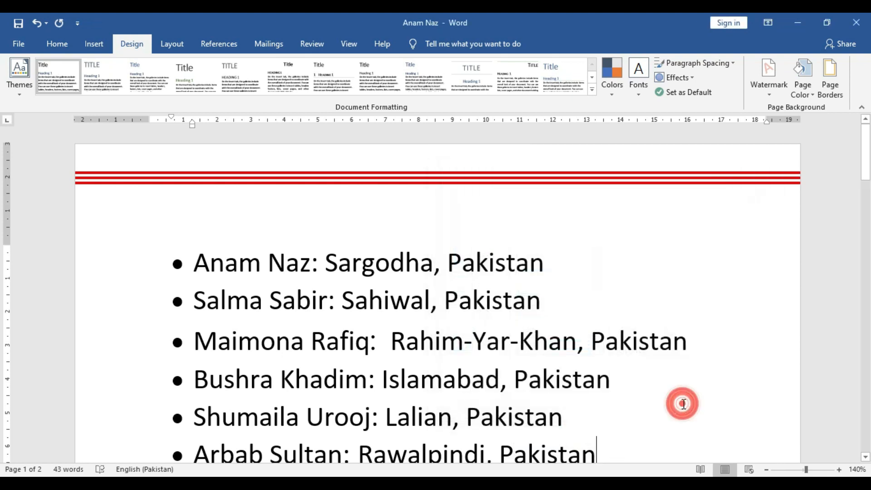
Try to recolour the top page border with a dark green theme colour across the whole document.
{"action": "left_click", "coordinate": [830, 79]}
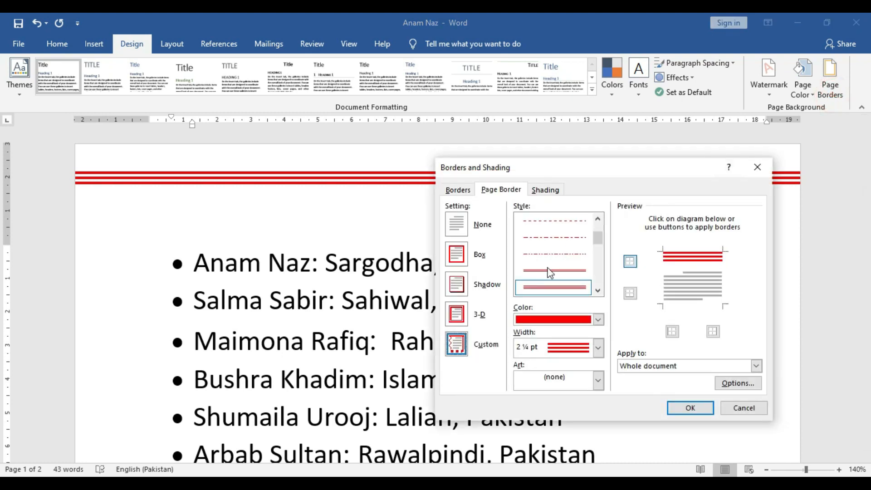
{"action": "left_click", "coordinate": [595, 322]}
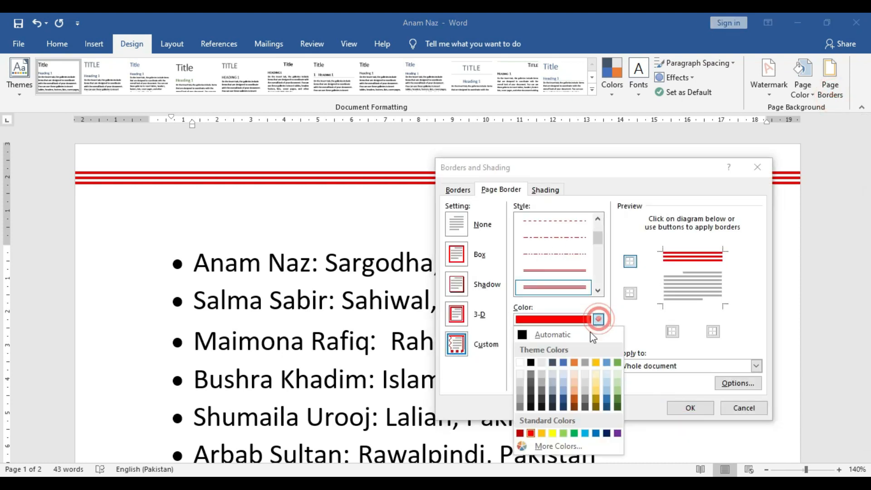
{"action": "left_click", "coordinate": [618, 400]}
{"action": "left_click", "coordinate": [683, 406]}
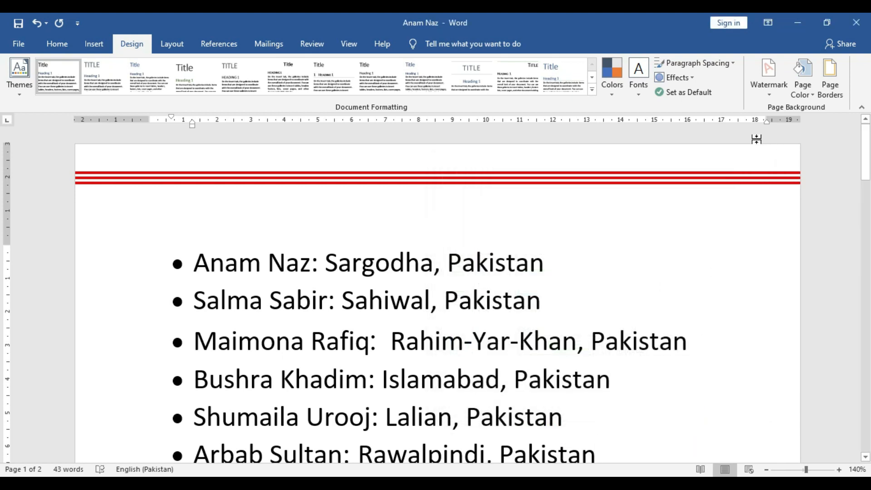
Switch the red triple-line 2 ¼ pt page border to the Box setting and apply it to the whole document.
{"action": "left_click", "coordinate": [831, 85]}
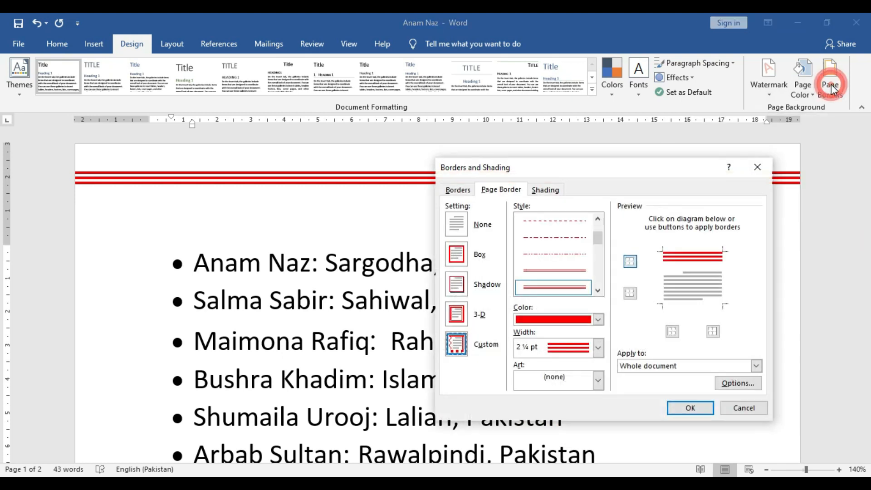
{"action": "left_click", "coordinate": [464, 258]}
{"action": "left_click", "coordinate": [686, 407]}
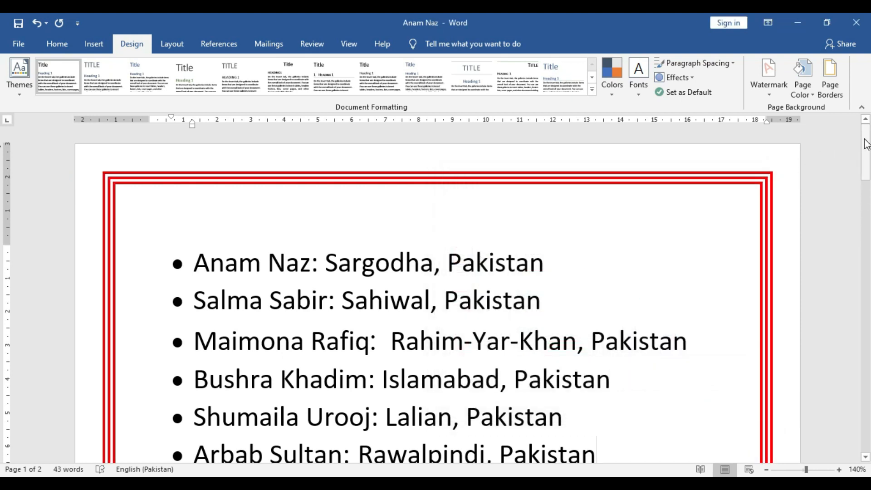
Recolour the triple-line page border with a blue theme colour and apply it to the whole document.
{"action": "left_click", "coordinate": [833, 91]}
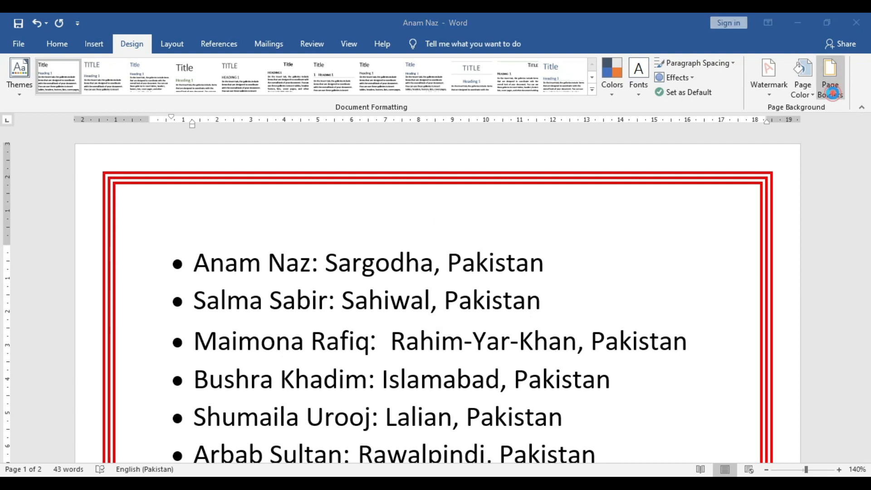
{"action": "left_click", "coordinate": [598, 319]}
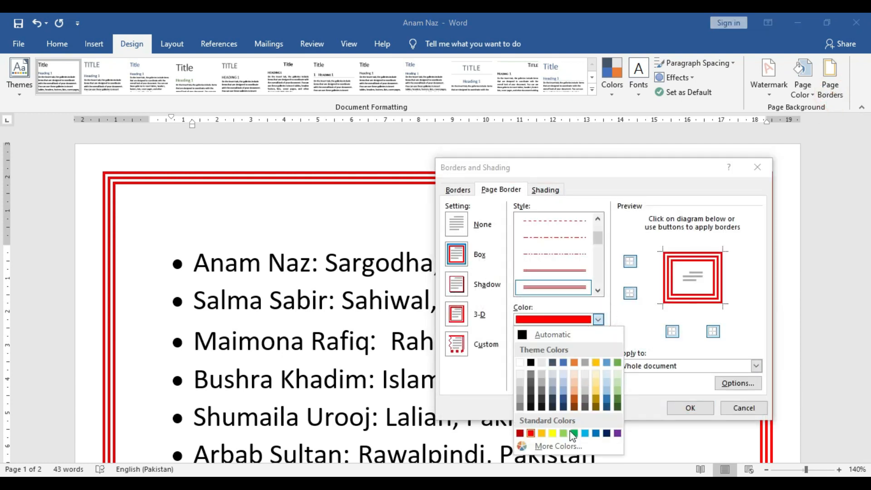
{"action": "left_click", "coordinate": [563, 362]}
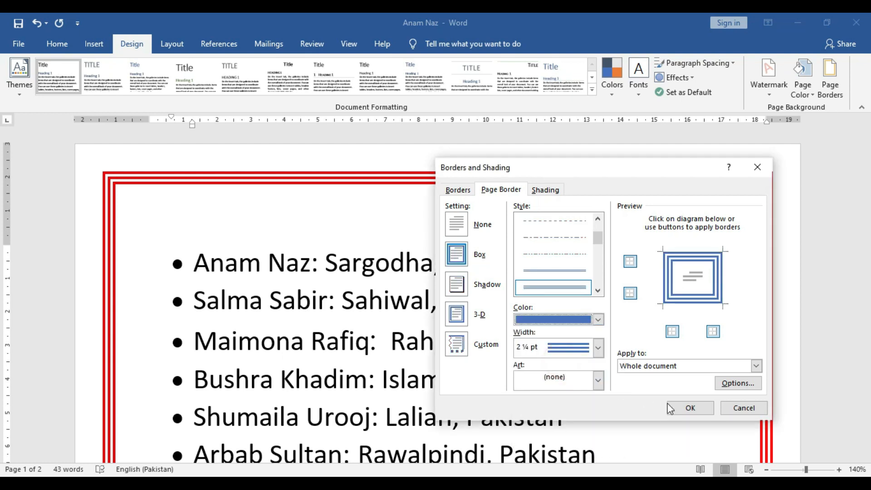
{"action": "left_click", "coordinate": [688, 410]}
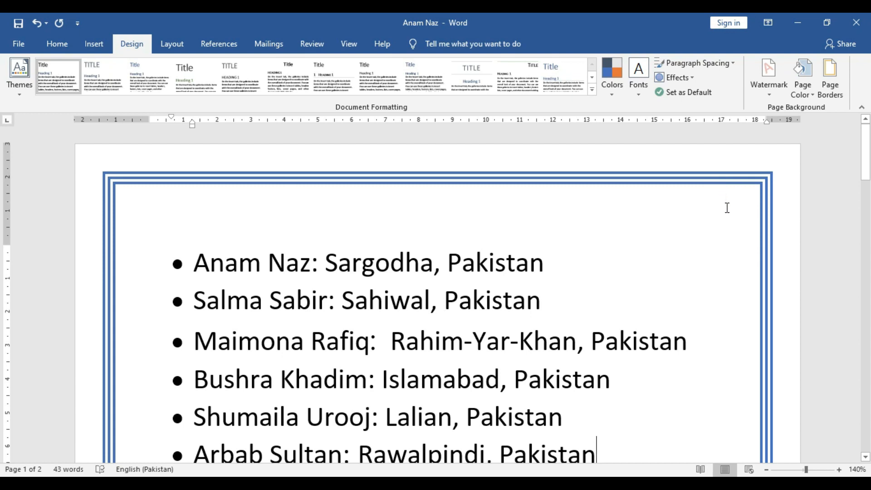
Remove the left, right and bottom sides of the blue page border, keeping only the top, and apply the change.
{"action": "left_click", "coordinate": [824, 93]}
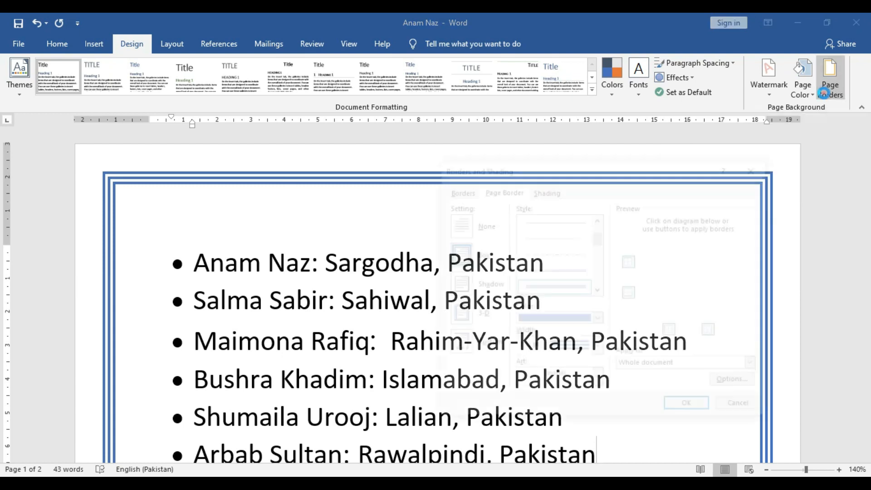
{"action": "left_click", "coordinate": [630, 295]}
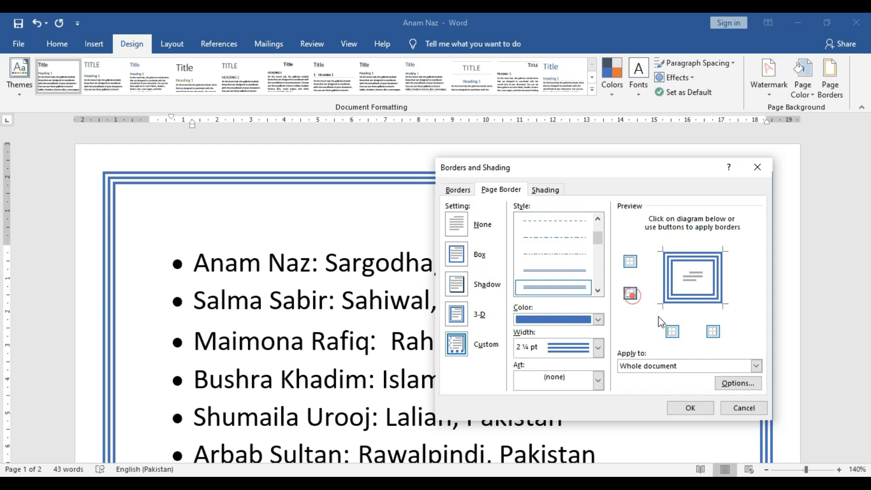
{"action": "left_click", "coordinate": [672, 331]}
{"action": "left_click", "coordinate": [713, 331]}
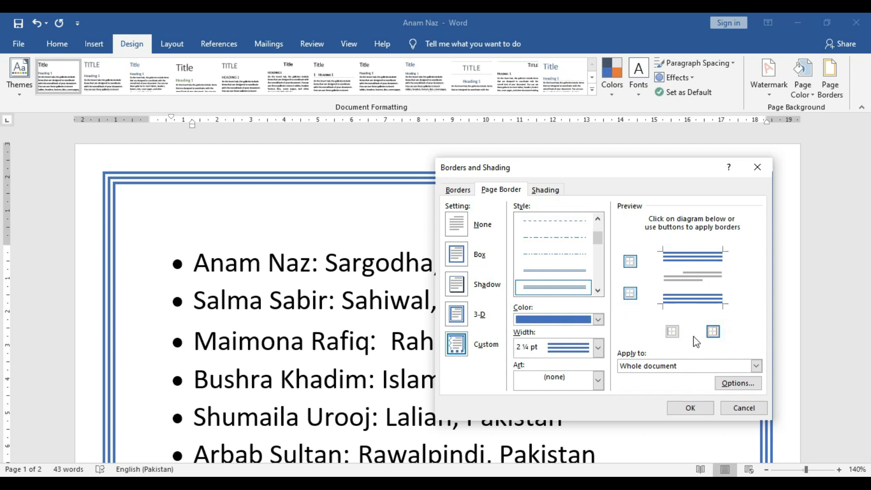
{"action": "left_click", "coordinate": [631, 294]}
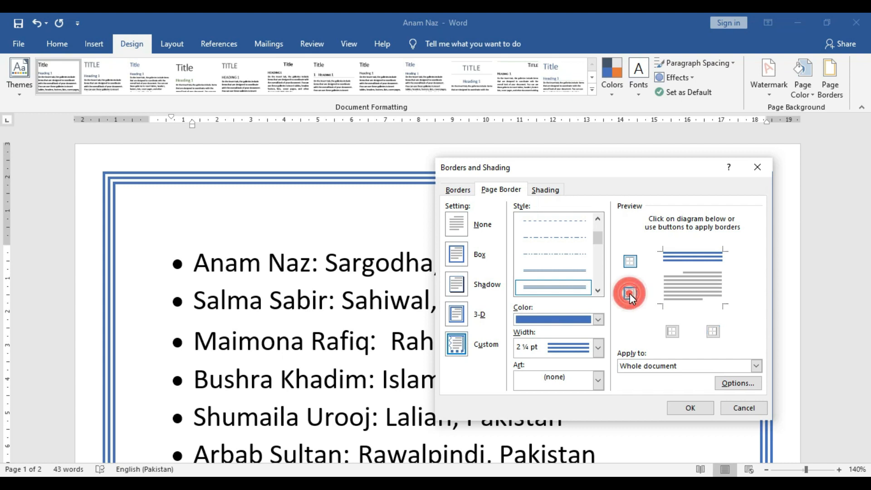
{"action": "left_click", "coordinate": [690, 407]}
{"action": "mouse_move", "coordinate": [865, 137]}
{"action": "left_mouse_down"}
{"action": "mouse_move", "coordinate": [868, 270]}
{"action": "mouse_move", "coordinate": [866, 137]}
{"action": "left_mouse_up"}
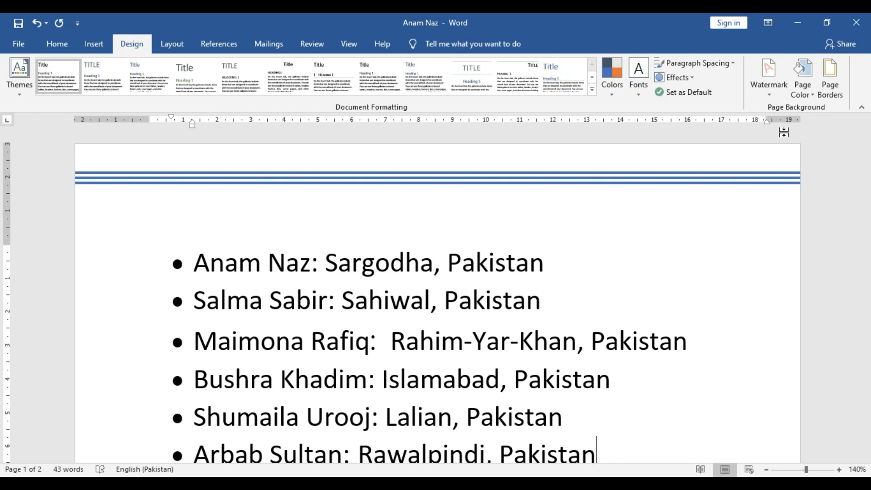
Select the red flower with green leaves art pattern for the page border.
{"action": "left_click", "coordinate": [832, 79]}
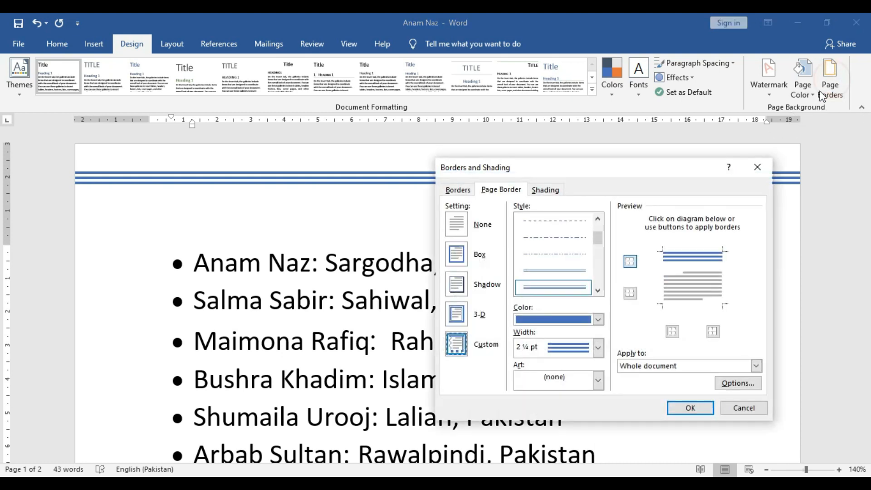
{"action": "left_click_drag", "start_coordinate": [530, 162], "coordinate": [411, 95]}
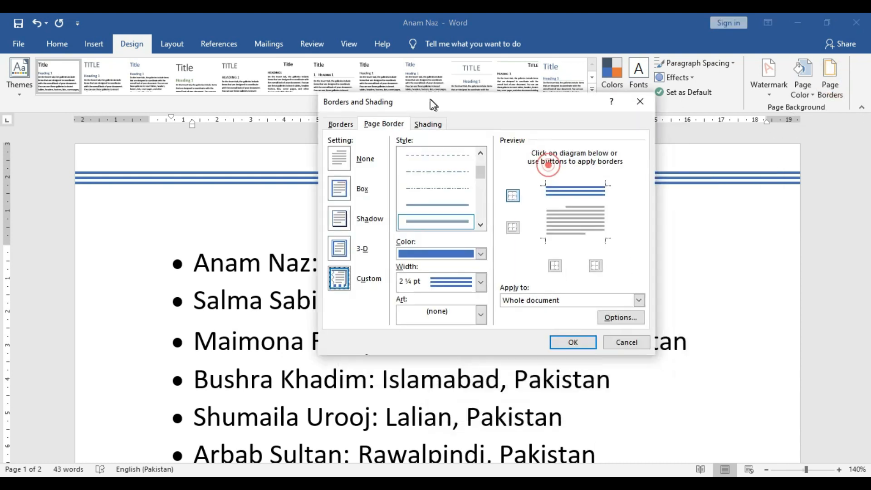
{"action": "left_click", "coordinate": [479, 314]}
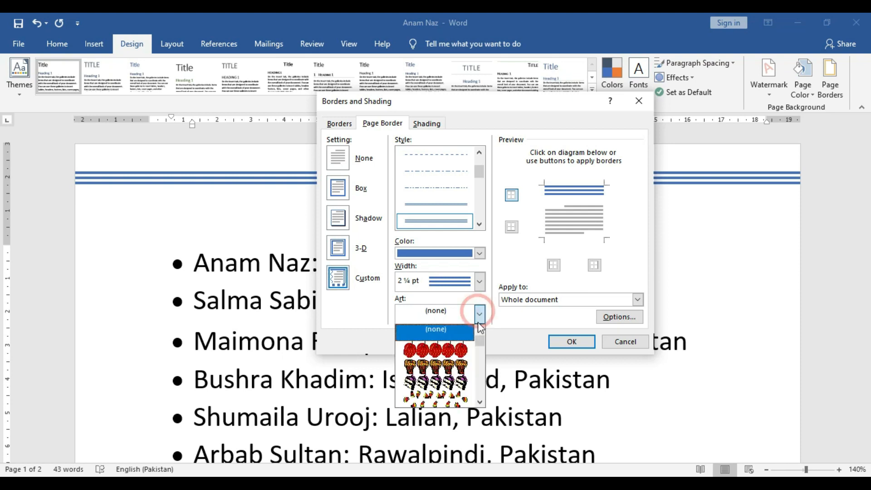
{"action": "left_click_drag", "start_coordinate": [480, 335], "coordinate": [481, 340]}
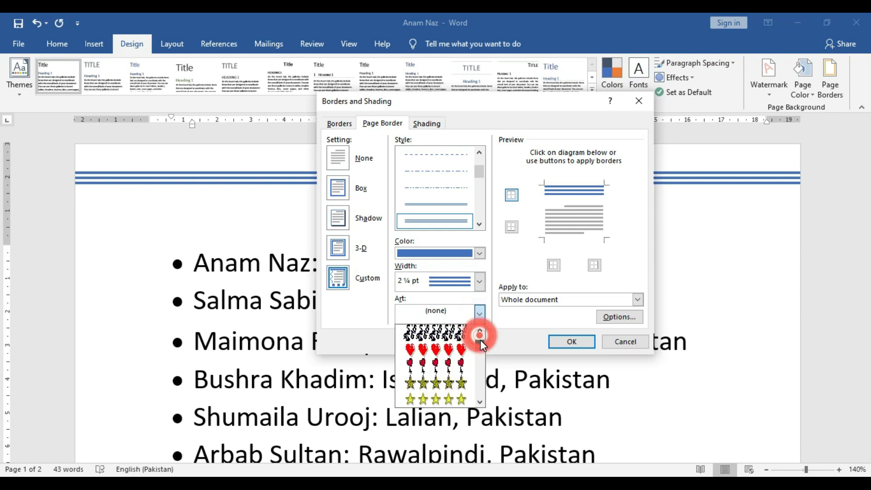
{"action": "left_click", "coordinate": [482, 402]}
{"action": "left_click", "coordinate": [482, 402]}
{"action": "left_click", "coordinate": [482, 402]}
{"action": "left_click", "coordinate": [482, 402]}
{"action": "left_click", "coordinate": [482, 402]}
{"action": "left_click", "coordinate": [482, 402]}
{"action": "left_click", "coordinate": [482, 402]}
{"action": "left_click", "coordinate": [482, 402]}
{"action": "left_click", "coordinate": [482, 402]}
{"action": "left_click", "coordinate": [482, 402]}
{"action": "left_click", "coordinate": [482, 402]}
{"action": "left_click", "coordinate": [482, 402]}
{"action": "left_click", "coordinate": [482, 402]}
{"action": "left_click", "coordinate": [482, 402]}
{"action": "left_click", "coordinate": [481, 403]}
{"action": "left_click", "coordinate": [482, 402]}
{"action": "left_click", "coordinate": [482, 402]}
{"action": "left_click", "coordinate": [482, 402]}
{"action": "left_click", "coordinate": [482, 402]}
{"action": "left_click", "coordinate": [482, 402]}
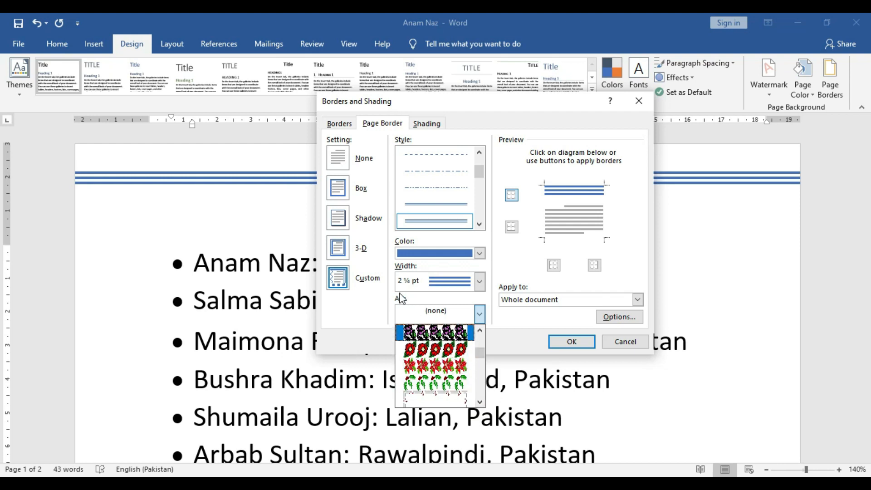
{"action": "left_click", "coordinate": [435, 350]}
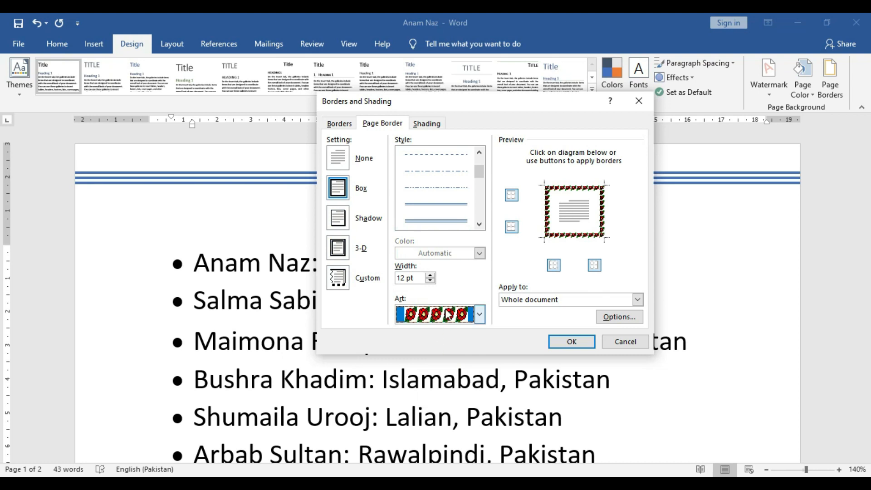
Set the flower art border's width to 19 pt and apply it to the whole document.
{"action": "left_click", "coordinate": [429, 274]}
{"action": "left_click", "coordinate": [429, 274]}
{"action": "left_click", "coordinate": [430, 274]}
{"action": "left_click", "coordinate": [430, 274]}
{"action": "left_click", "coordinate": [429, 275]}
{"action": "left_click", "coordinate": [429, 274]}
{"action": "left_click", "coordinate": [429, 275]}
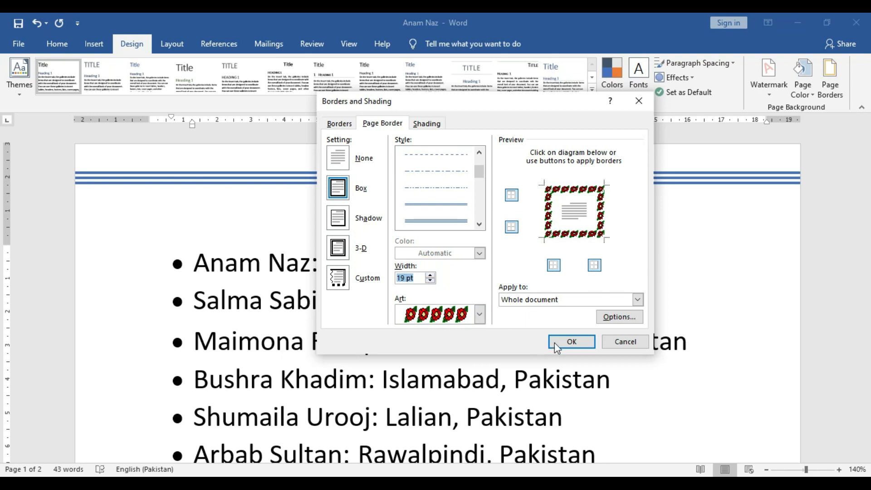
{"action": "left_click", "coordinate": [571, 343]}
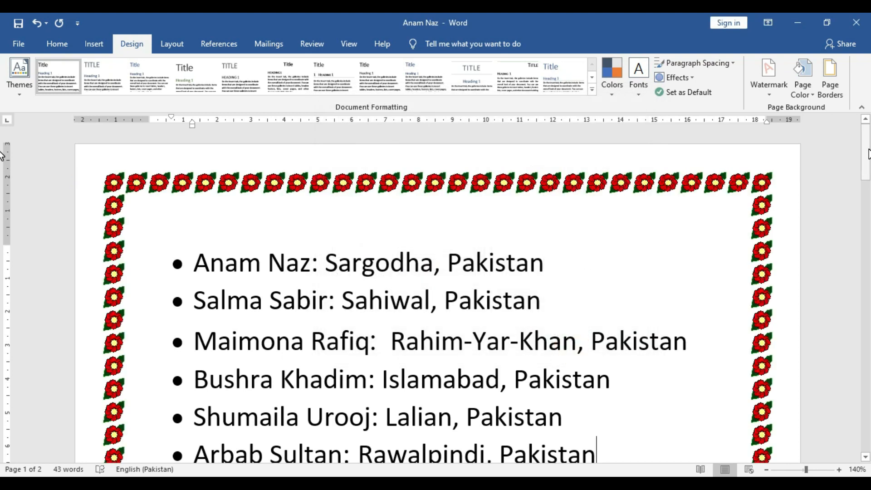
Remove the left and right sides of the flower page border across the whole document.
{"action": "left_click", "coordinate": [839, 471]}
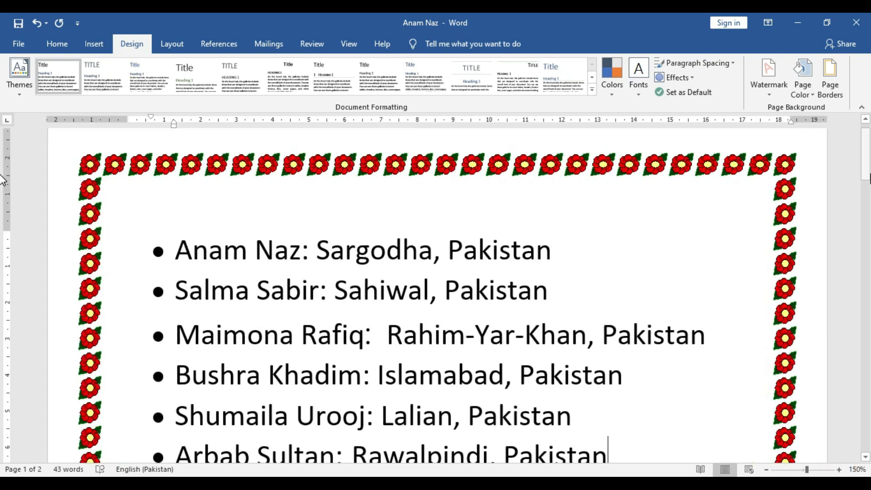
{"action": "mouse_move", "coordinate": [867, 163]}
{"action": "left_mouse_down"}
{"action": "mouse_move", "coordinate": [866, 147]}
{"action": "mouse_move", "coordinate": [864, 301]}
{"action": "mouse_move", "coordinate": [859, 141]}
{"action": "mouse_move", "coordinate": [859, 151]}
{"action": "left_mouse_up"}
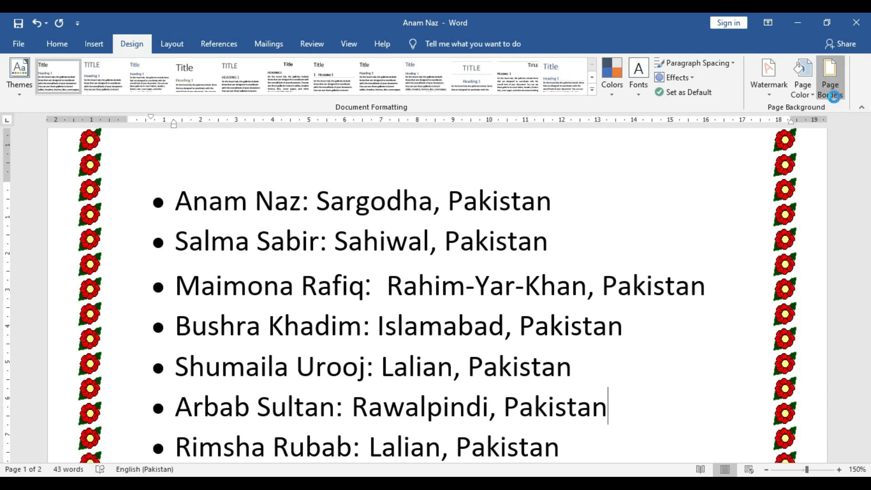
{"action": "left_click", "coordinate": [831, 77]}
{"action": "left_click", "coordinate": [596, 266]}
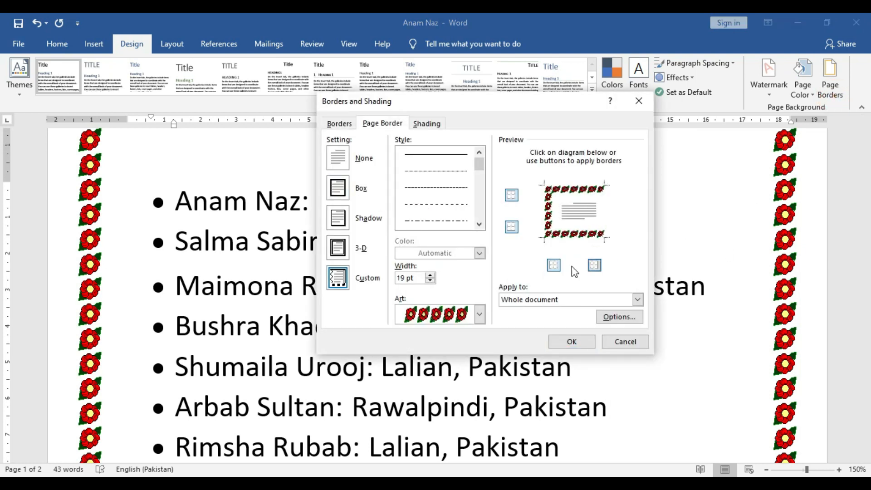
{"action": "left_click", "coordinate": [554, 265]}
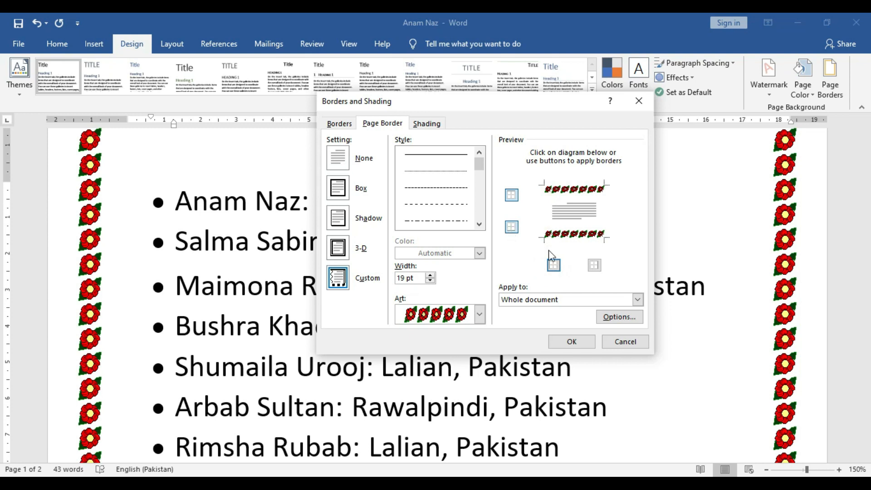
{"action": "left_click", "coordinate": [577, 342]}
{"action": "mouse_move", "coordinate": [866, 170]}
{"action": "left_mouse_down"}
{"action": "mouse_move", "coordinate": [866, 153]}
{"action": "mouse_move", "coordinate": [868, 285]}
{"action": "mouse_move", "coordinate": [866, 154]}
{"action": "left_mouse_up"}
Restore the flower border on all four sides with the Box setting and apply it to the whole document.
{"action": "left_click", "coordinate": [830, 77]}
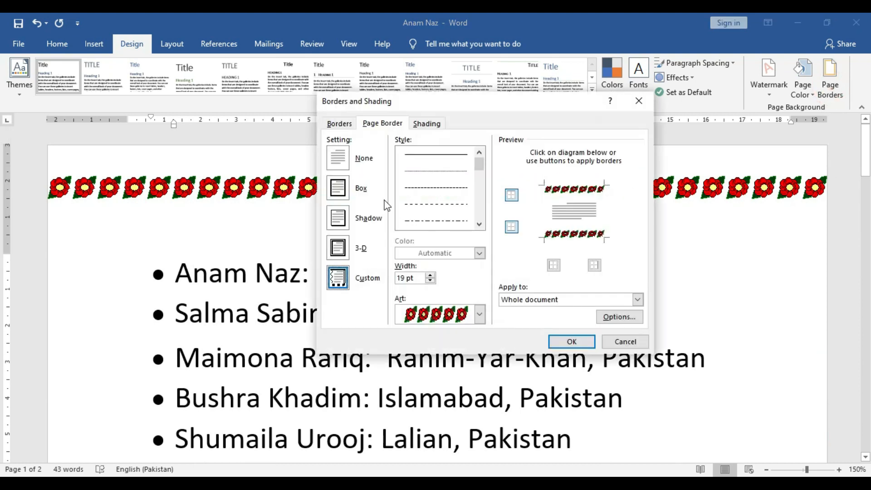
{"action": "left_click", "coordinate": [338, 187]}
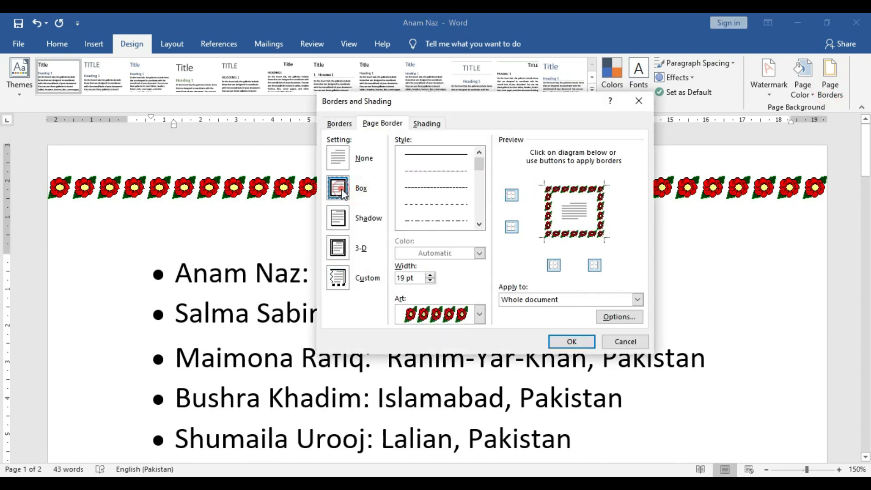
{"action": "left_click", "coordinate": [572, 342]}
{"action": "mouse_move", "coordinate": [865, 147]}
{"action": "left_mouse_down"}
{"action": "mouse_move", "coordinate": [864, 136]}
{"action": "mouse_move", "coordinate": [858, 309]}
{"action": "mouse_move", "coordinate": [861, 137]}
{"action": "left_mouse_up"}
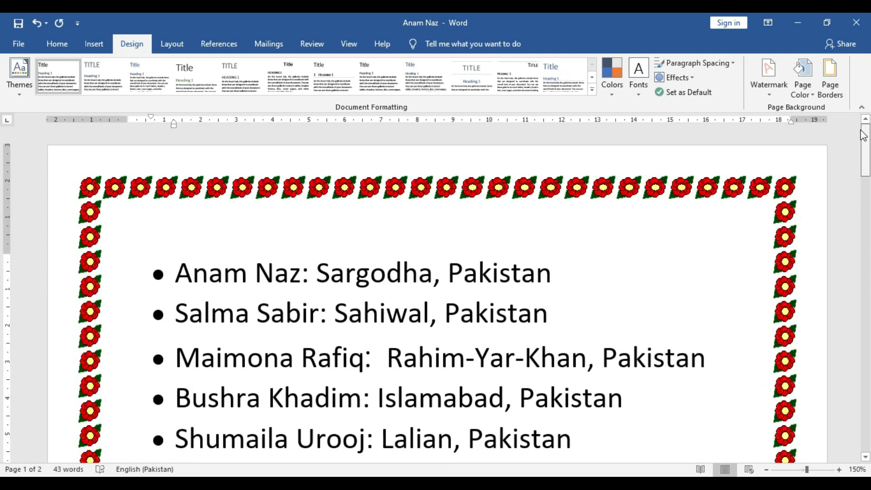
Replace the flower page border with the red apples art pattern across the whole document.
{"action": "left_click", "coordinate": [833, 89]}
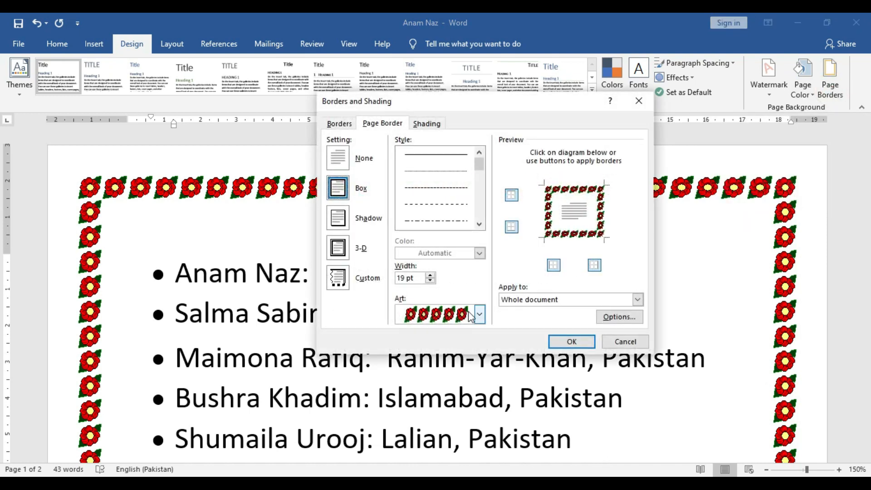
{"action": "left_click", "coordinate": [470, 317]}
{"action": "left_click", "coordinate": [480, 403]}
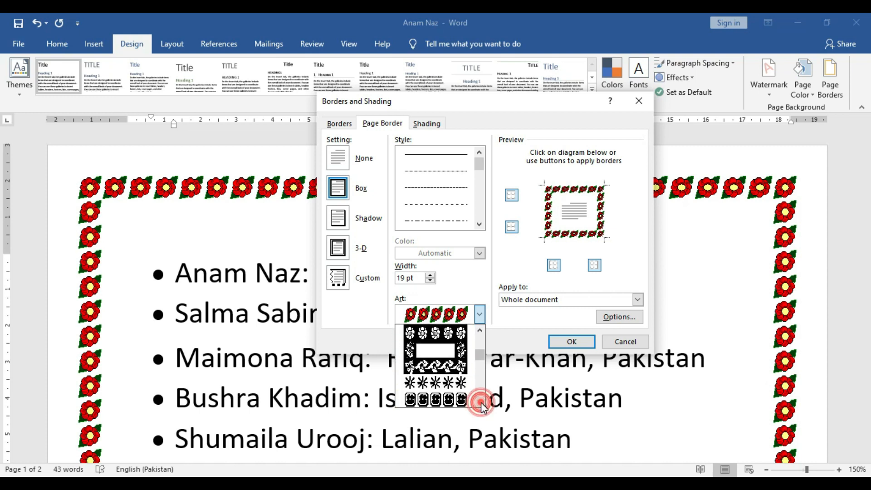
{"action": "left_click", "coordinate": [480, 403]}
{"action": "left_click", "coordinate": [480, 402]}
{"action": "left_click", "coordinate": [480, 402]}
{"action": "left_click", "coordinate": [480, 402]}
{"action": "left_click", "coordinate": [480, 402]}
{"action": "left_click", "coordinate": [481, 403]}
{"action": "left_click", "coordinate": [481, 402]}
{"action": "left_click", "coordinate": [481, 402]}
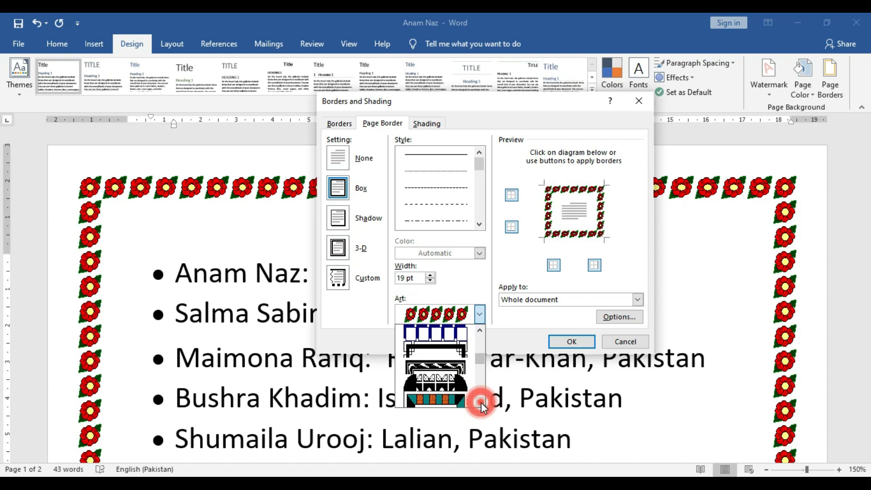
{"action": "left_click_drag", "start_coordinate": [481, 362], "coordinate": [485, 344]}
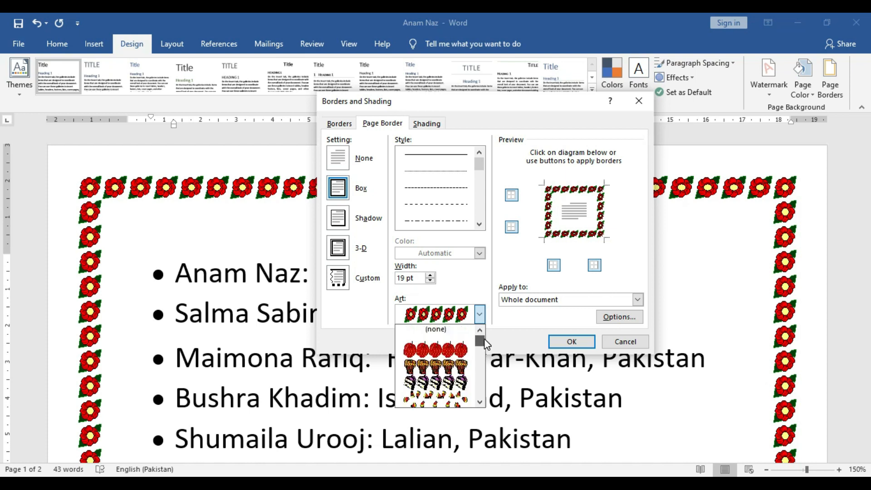
{"action": "left_click", "coordinate": [462, 354]}
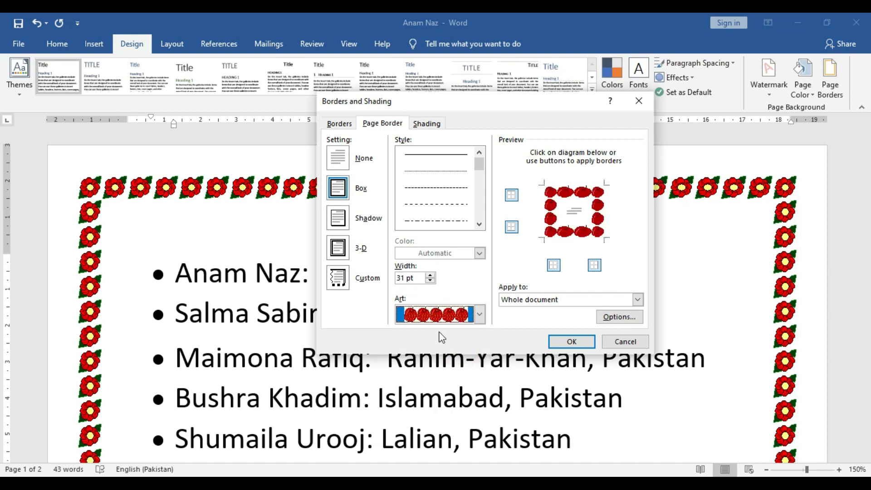
{"action": "left_click", "coordinate": [568, 342]}
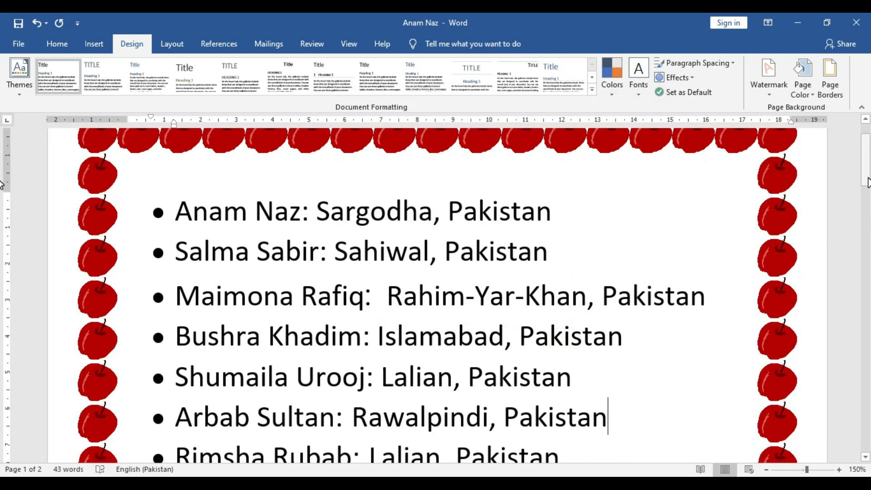
{"action": "left_click_drag", "start_coordinate": [868, 182], "coordinate": [868, 159]}
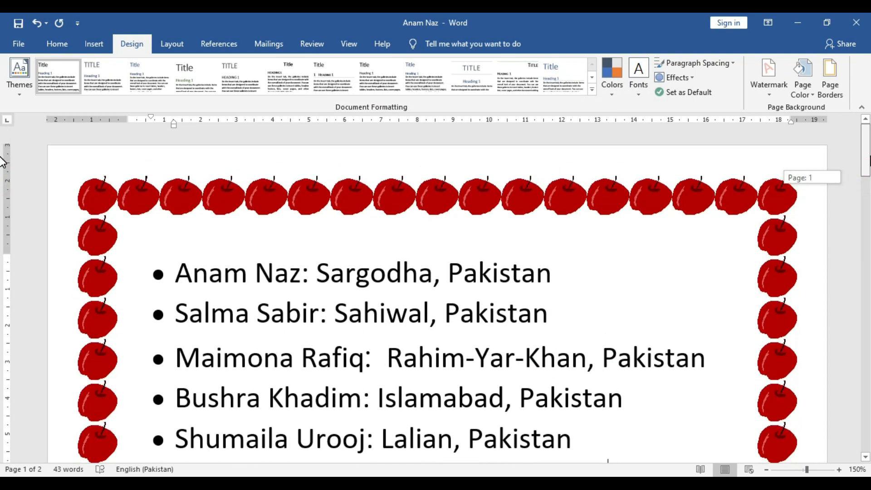
{"action": "mouse_move", "coordinate": [869, 161]}
{"action": "left_mouse_down"}
{"action": "mouse_move", "coordinate": [864, 287]}
{"action": "mouse_move", "coordinate": [858, 155]}
{"action": "left_mouse_up"}
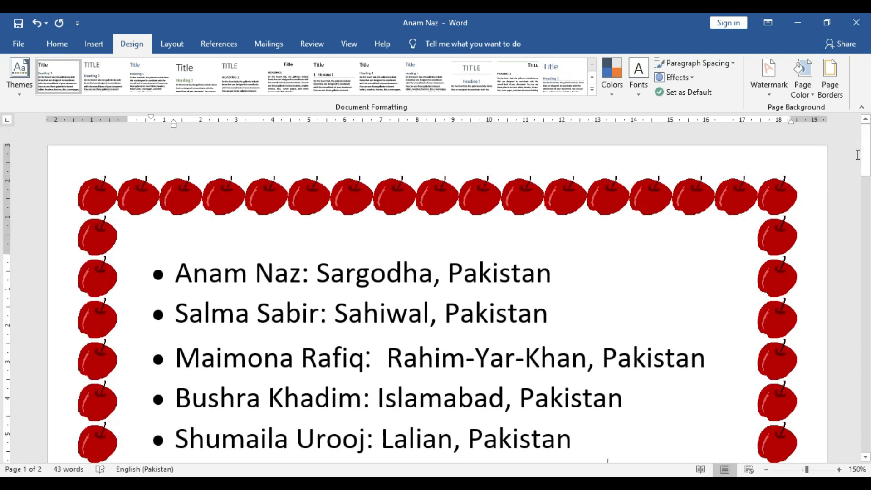